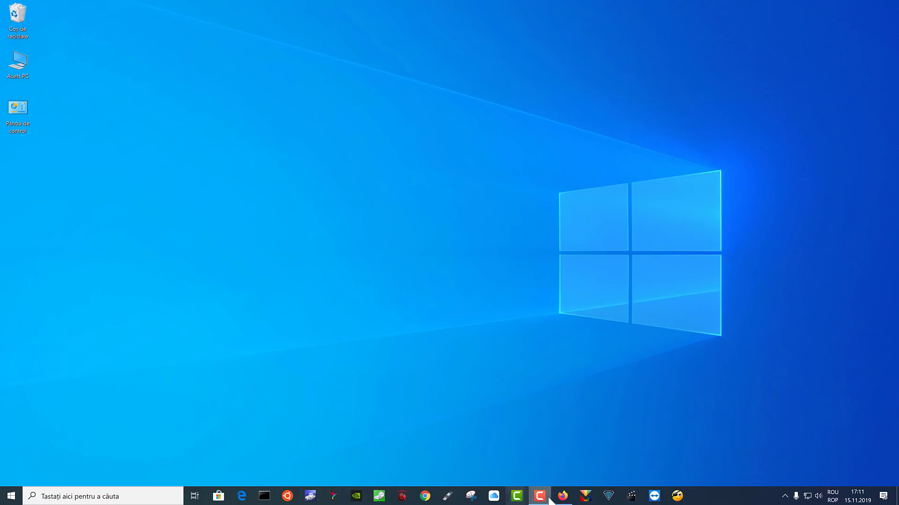
Step: Open Firefox, search Google for "alerte google" and open the Google Alerts page from the results
{"action": "left_click", "coordinate": [562, 495]}
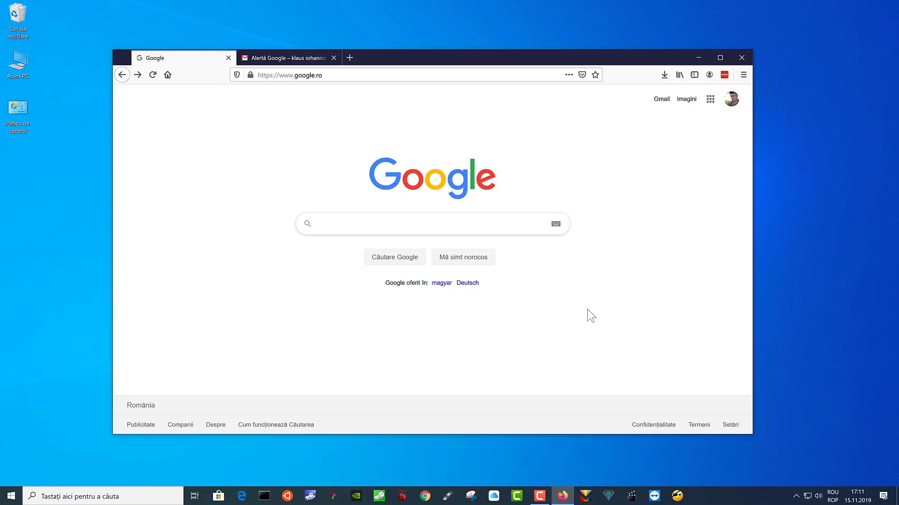
{"action": "type", "text": "alerte google"}
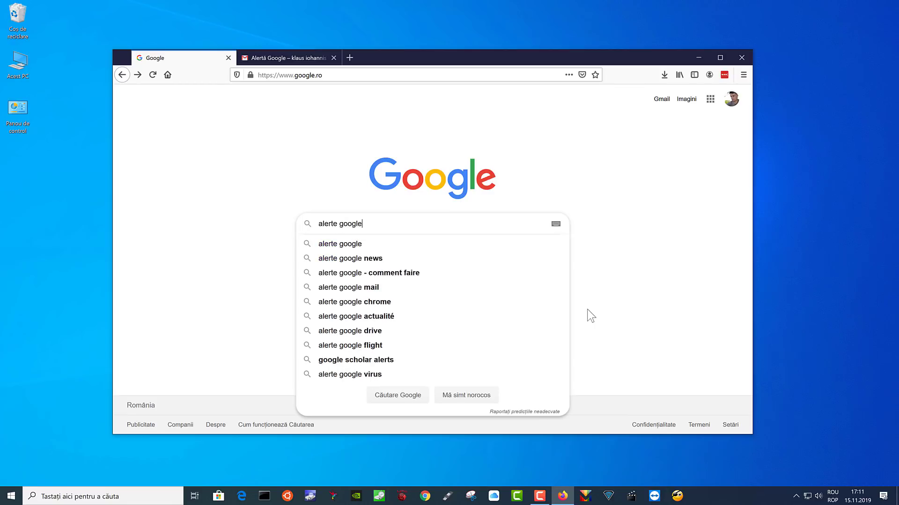
{"action": "key", "text": "Return"}
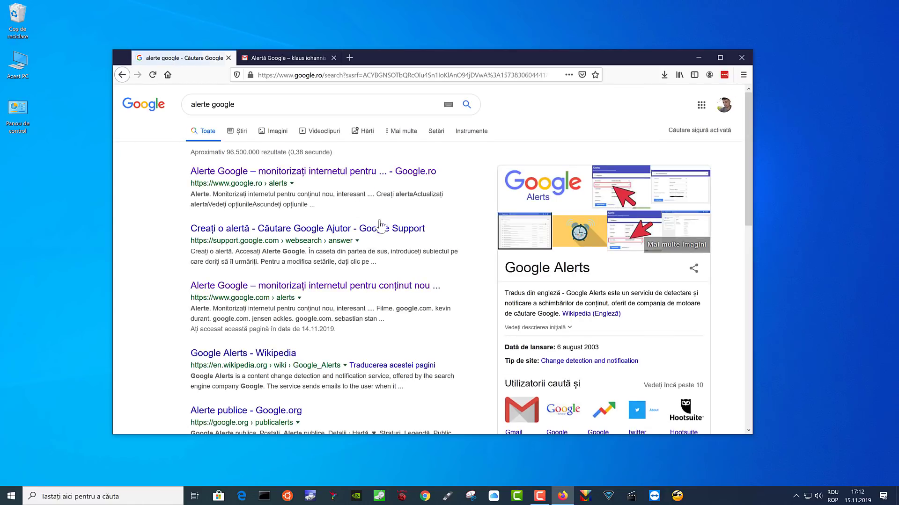
{"action": "left_click", "coordinate": [333, 174]}
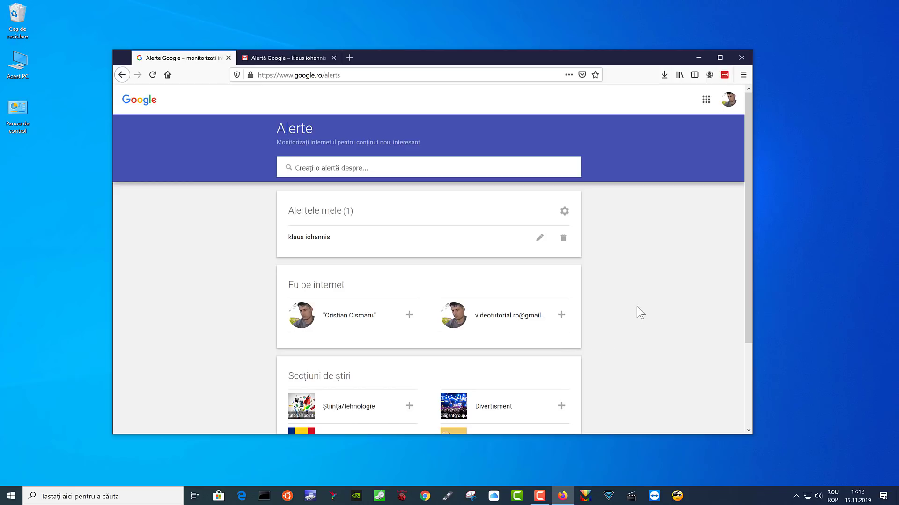
Step: View the klaus iohannis alert e-mail in Gmail, and create a new Google alert for "iliescu"
{"action": "left_click", "coordinate": [289, 58]}
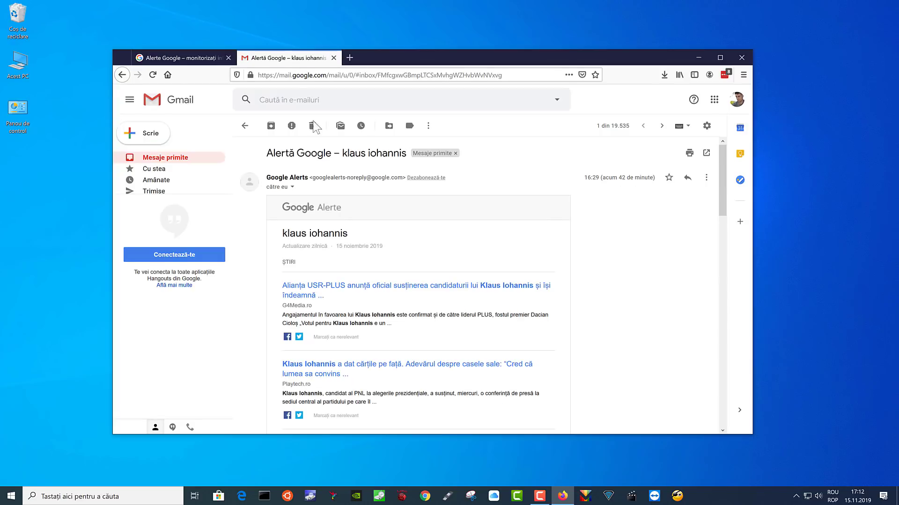
{"action": "left_click", "coordinate": [194, 59]}
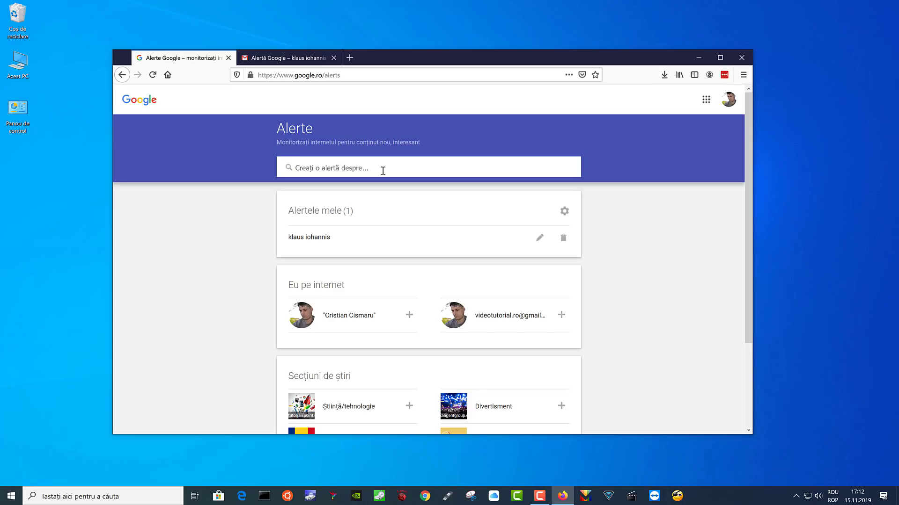
{"action": "type", "text": "iliescu"}
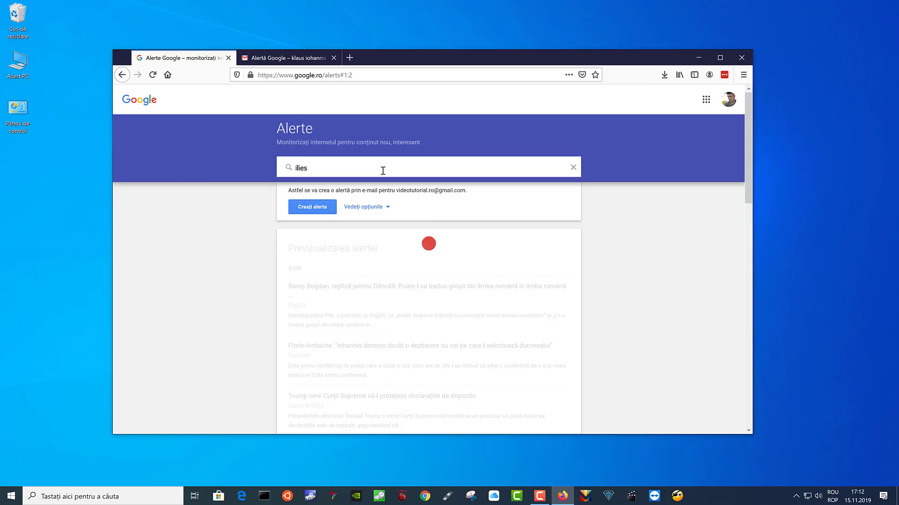
{"action": "left_click", "coordinate": [312, 214]}
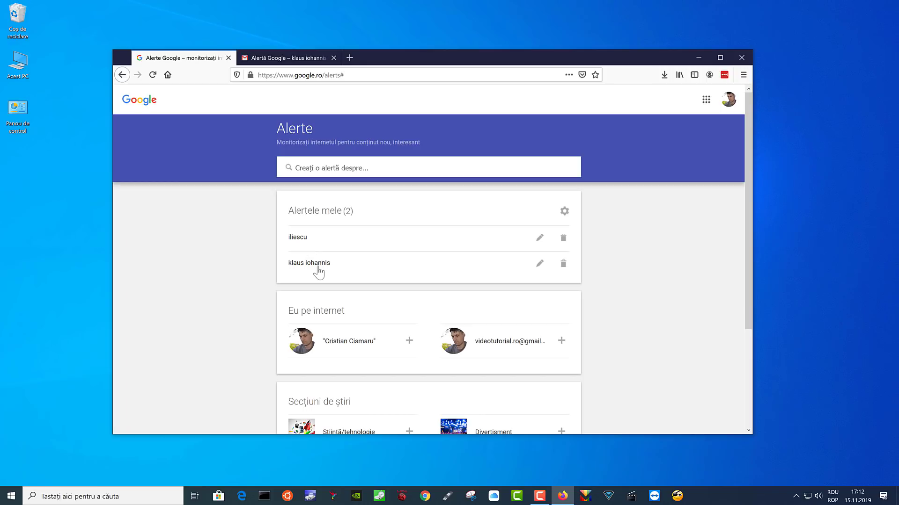
Step: Examine the news items in the klaus iohannis alert e-mail in Gmail and return to the alerts list
{"action": "left_click", "coordinate": [290, 58]}
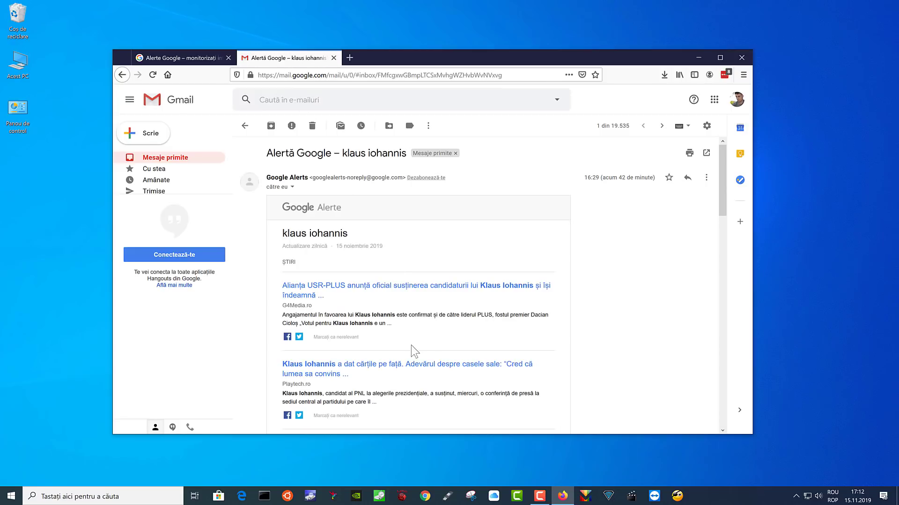
{"action": "scroll", "coordinate": [393, 290], "scroll_direction": "down", "scroll_amount": 3}
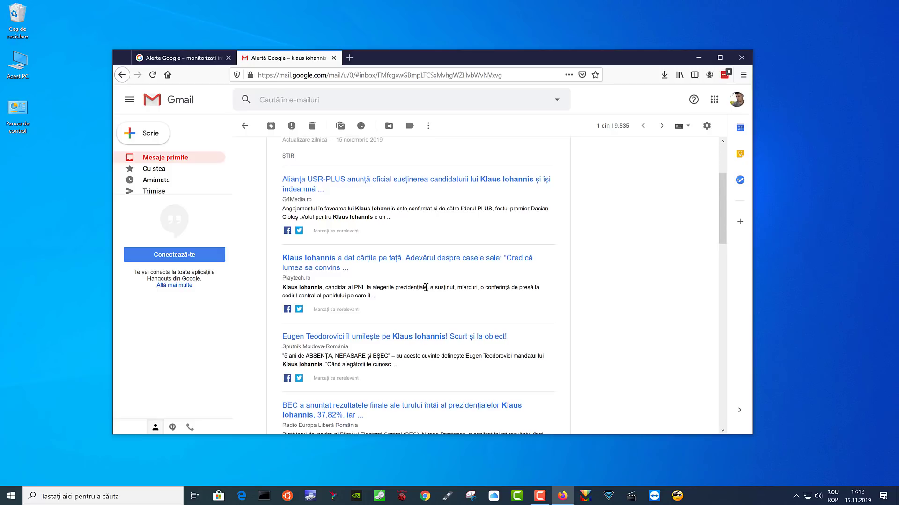
{"action": "scroll", "coordinate": [401, 360], "scroll_direction": "up", "scroll_amount": 2}
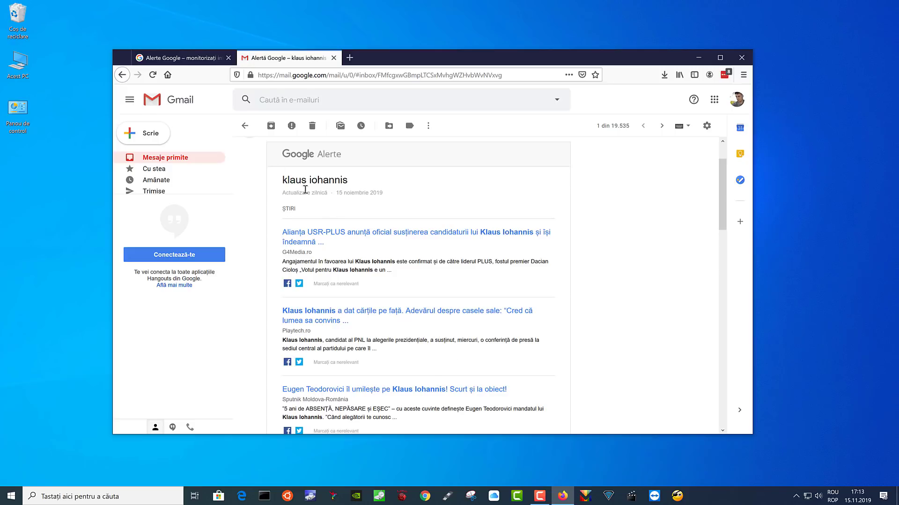
{"action": "left_click", "coordinate": [201, 58]}
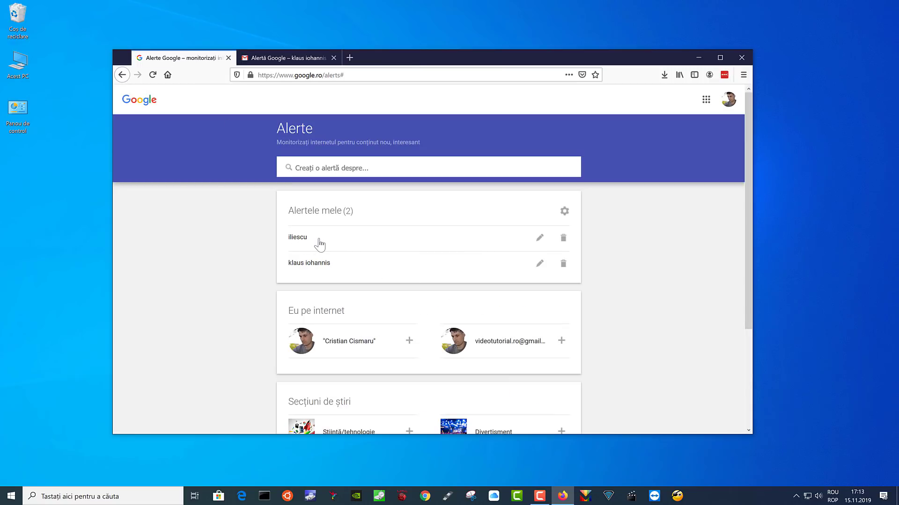
Step: Edit the klaus iohannis alert to be delivered through Feed RSS and update the alert
{"action": "left_click", "coordinate": [540, 262]}
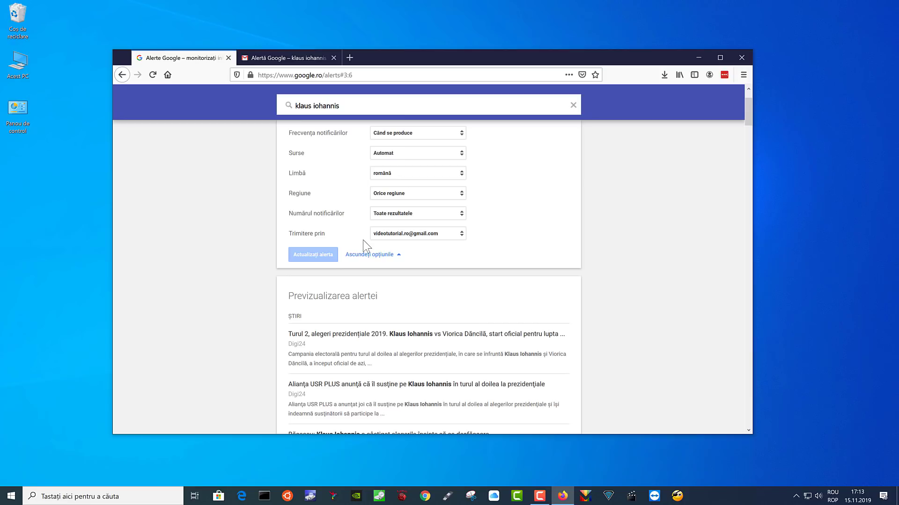
{"action": "left_click", "coordinate": [436, 235]}
{"action": "left_click", "coordinate": [401, 249]}
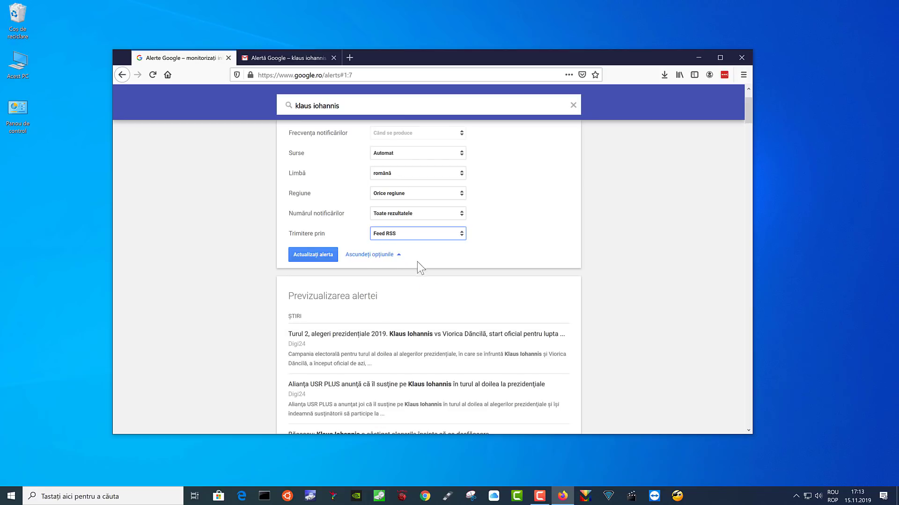
{"action": "left_click", "coordinate": [312, 255]}
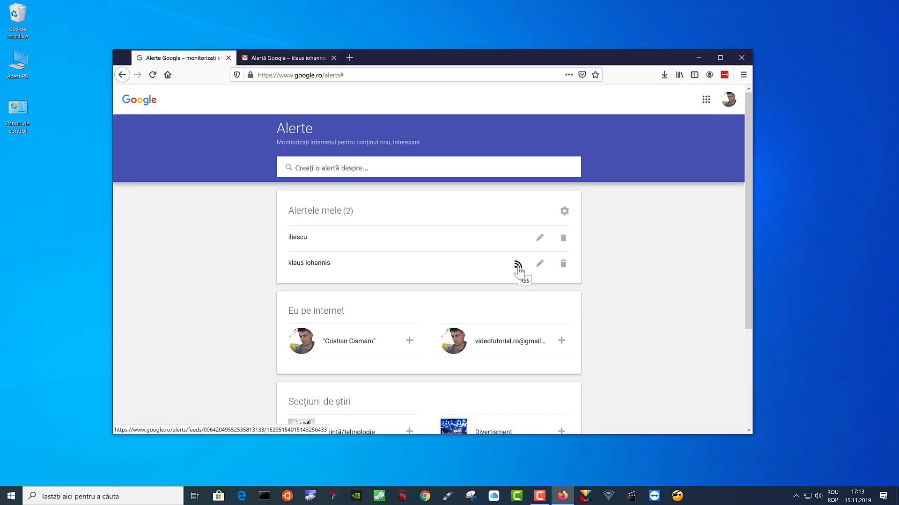
Step: Open the klaus iohannis alert's RSS feed, copy its web address and return to the alerts list
{"action": "right_click", "coordinate": [518, 267]}
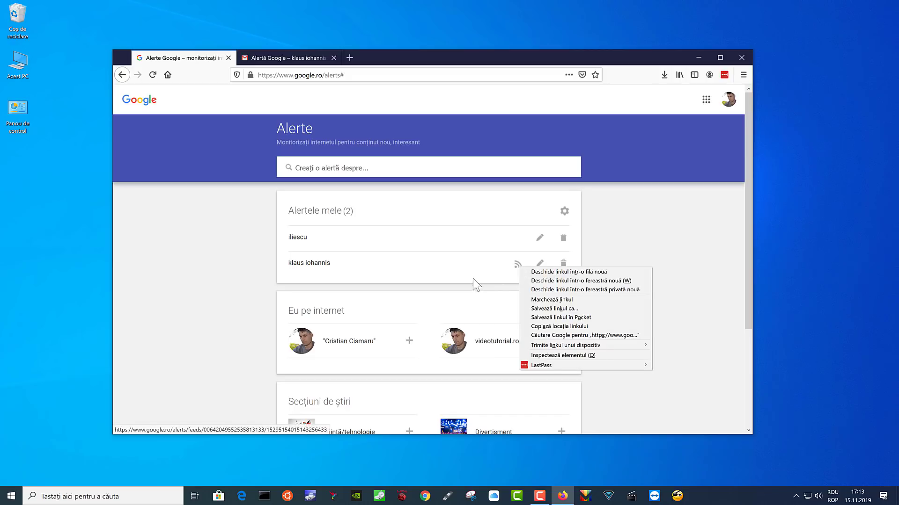
{"action": "left_click", "coordinate": [518, 268]}
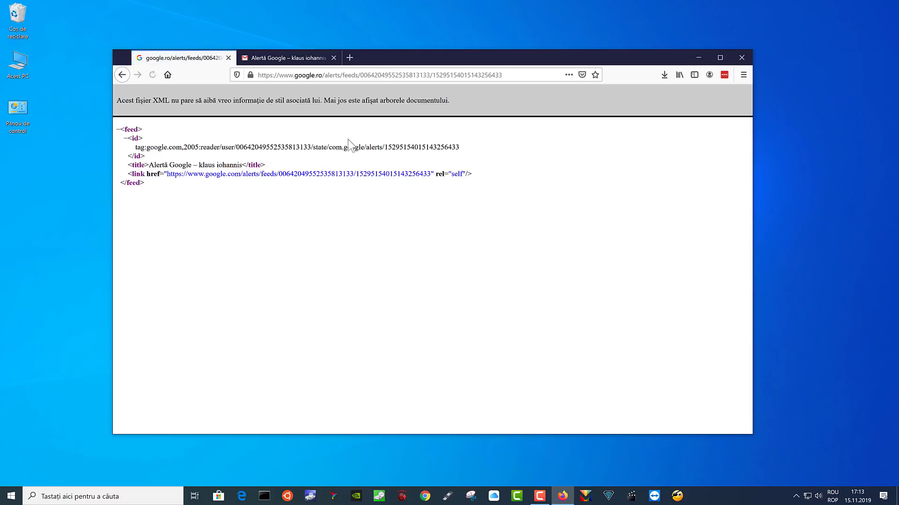
{"action": "left_click", "coordinate": [353, 75]}
{"action": "right_click", "coordinate": [353, 75]}
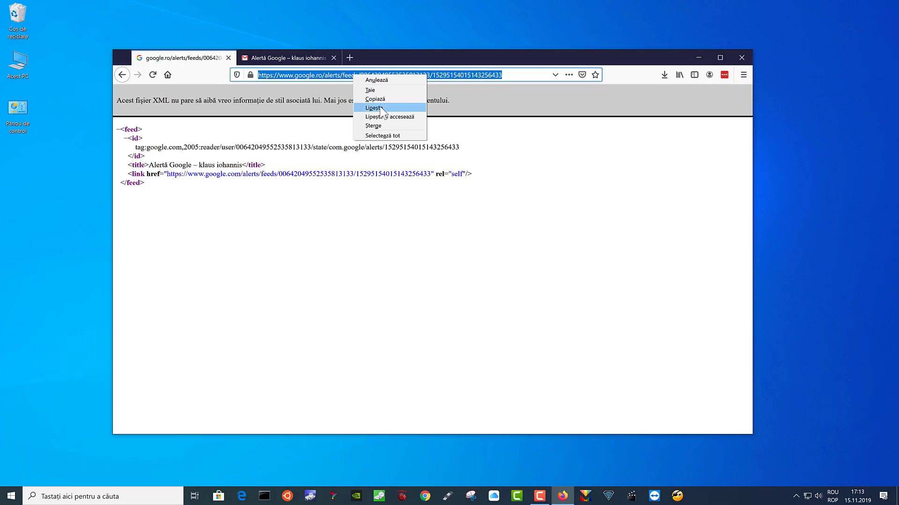
{"action": "left_click", "coordinate": [378, 100]}
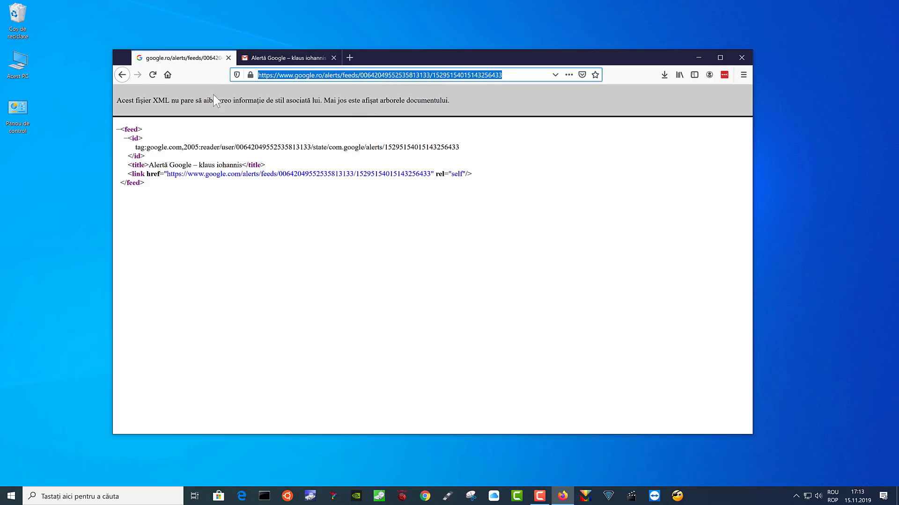
{"action": "left_click", "coordinate": [124, 75]}
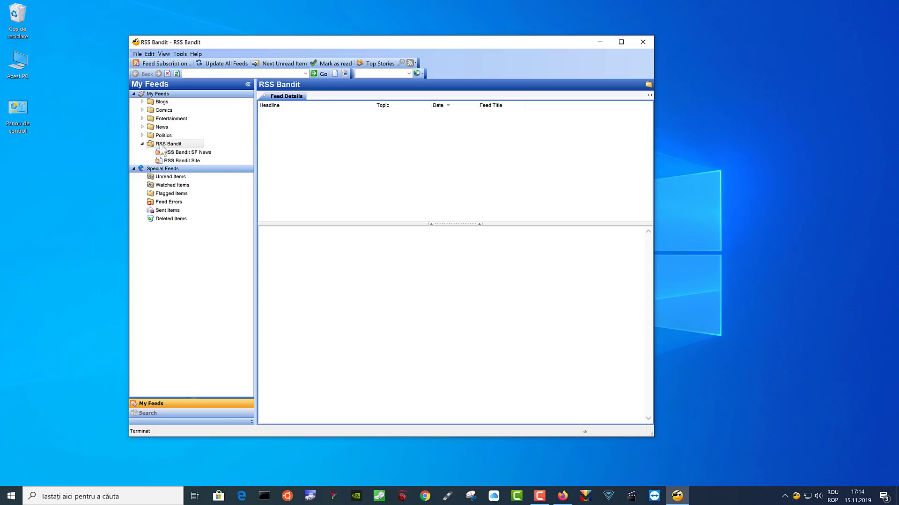
{"action": "left_click", "coordinate": [153, 67]}
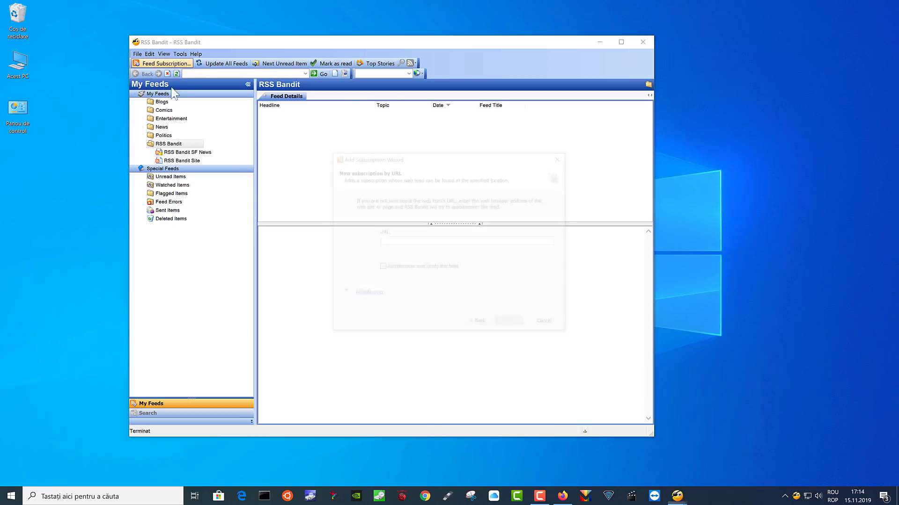
{"action": "right_click", "coordinate": [428, 243]}
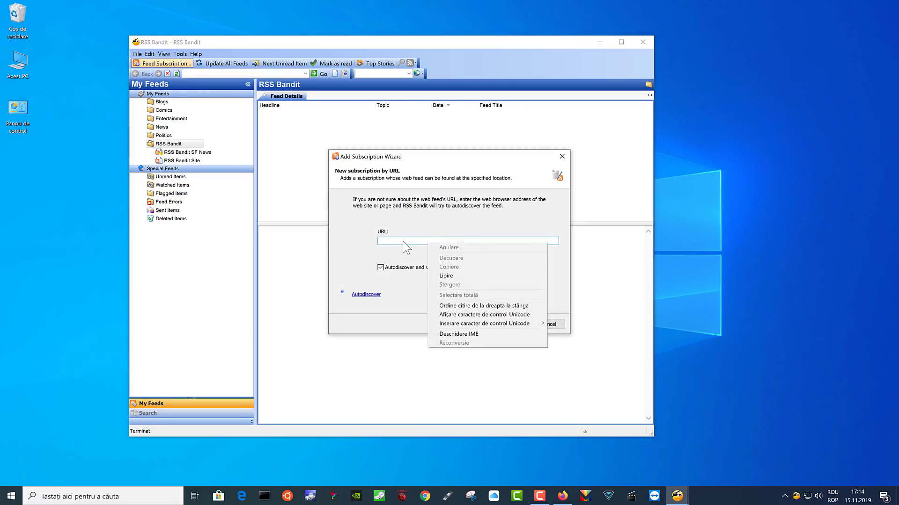
{"action": "left_click", "coordinate": [396, 261]}
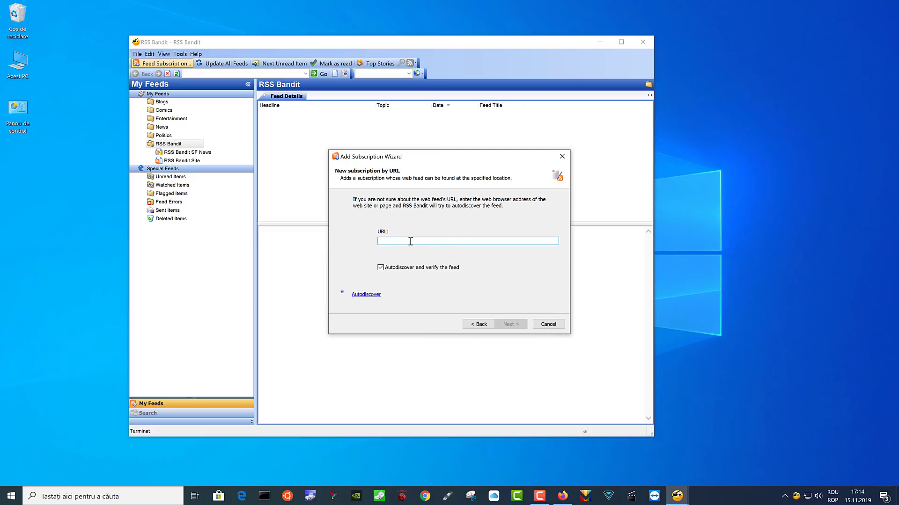
{"action": "left_click", "coordinate": [562, 157]}
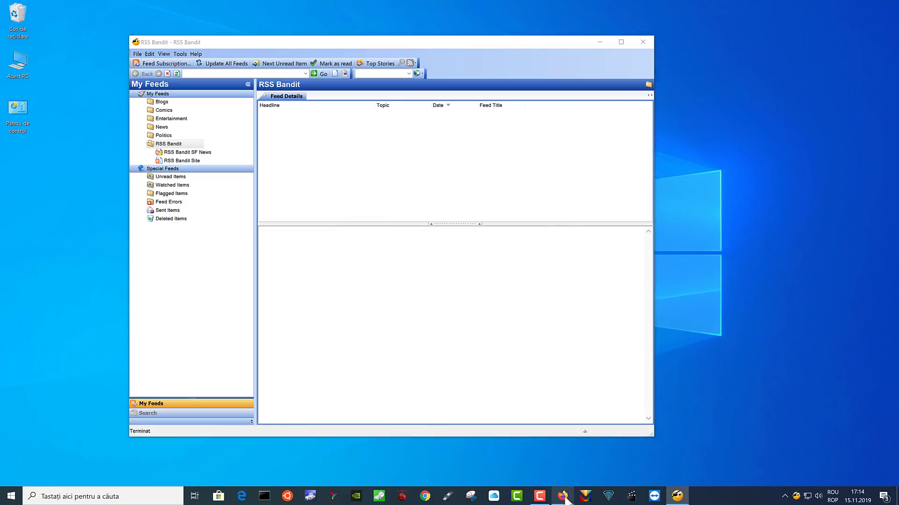
Step: Switch back to Firefox, reload the alerts page and copy the link location of the klaus iohannis alert's RSS feed
{"action": "left_click", "coordinate": [562, 496]}
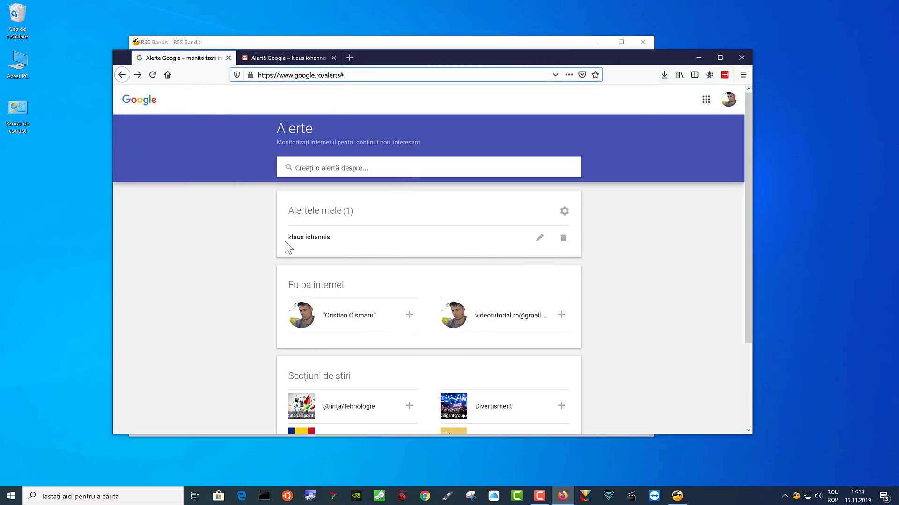
{"action": "left_click", "coordinate": [154, 75]}
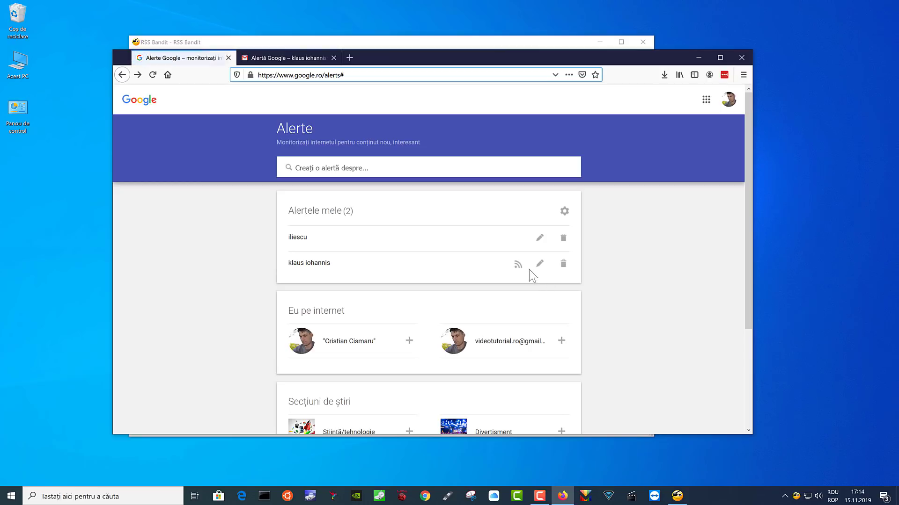
{"action": "left_click", "coordinate": [518, 267]}
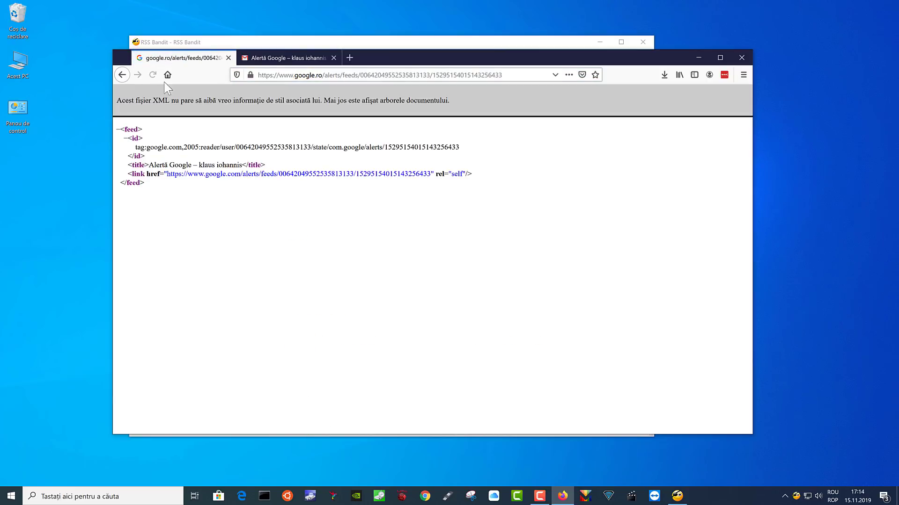
{"action": "left_click", "coordinate": [122, 74]}
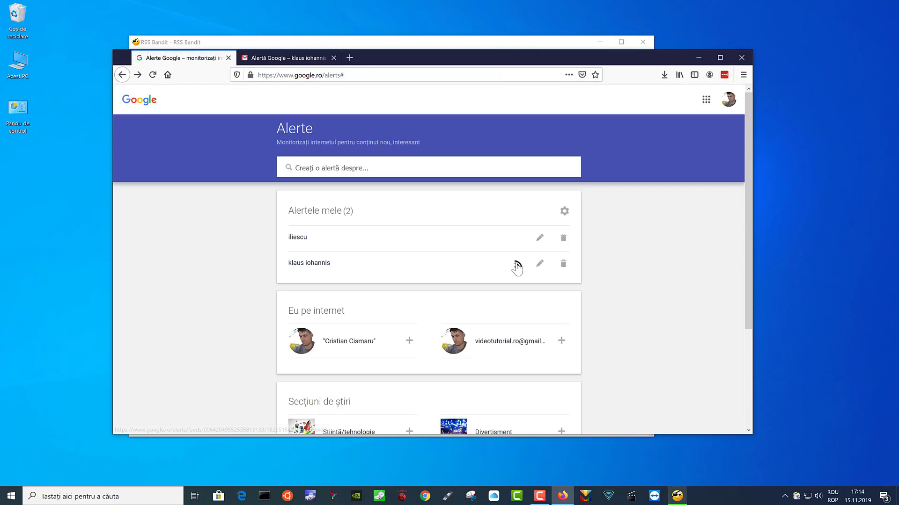
{"action": "right_click", "coordinate": [516, 265]}
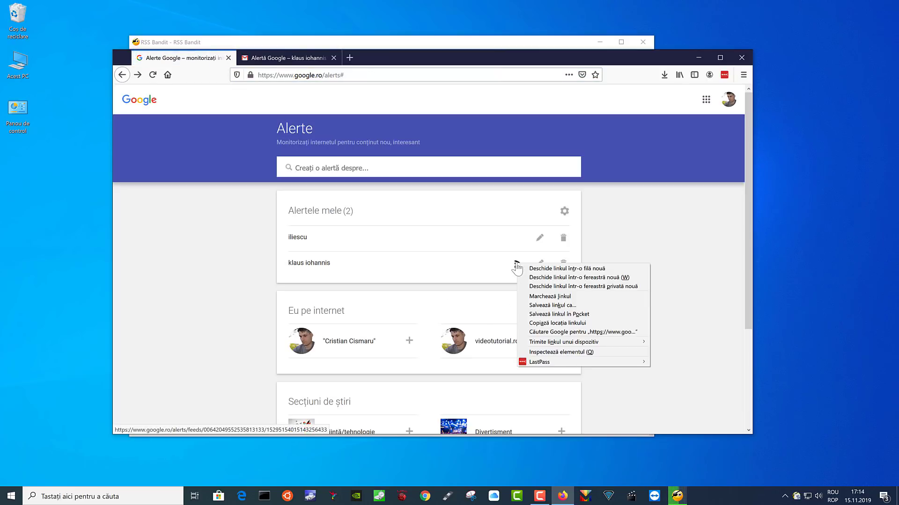
{"action": "left_click", "coordinate": [557, 323]}
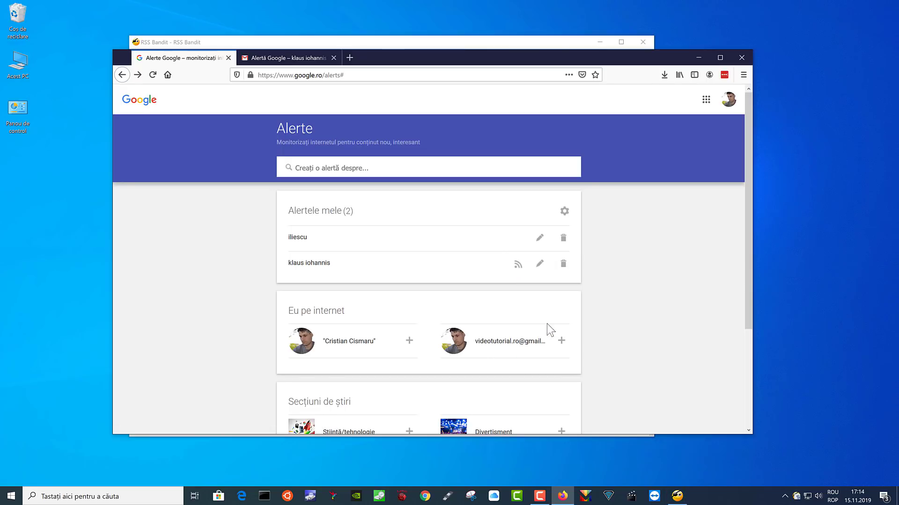
Step: Switch to RSS Bandit, start a new feed subscription and enter the copied klaus iohannis feed address as its URL
{"action": "left_click", "coordinate": [257, 38]}
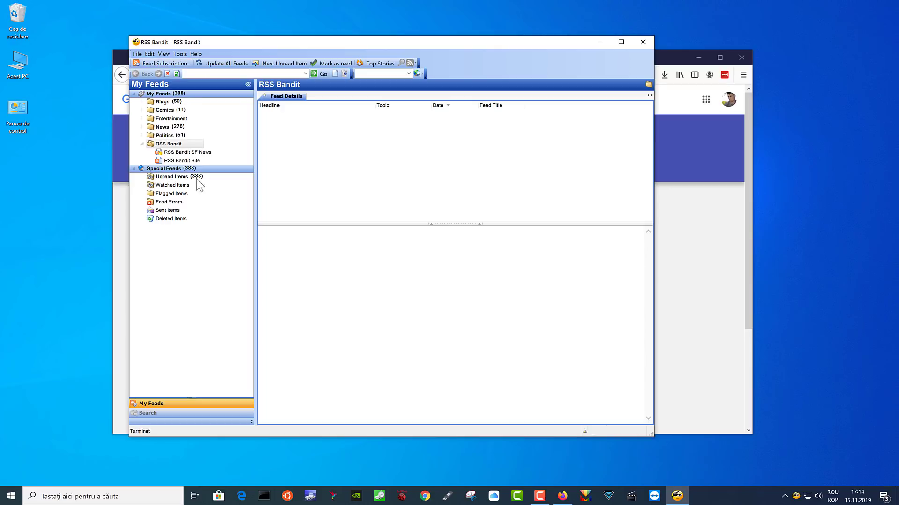
{"action": "left_click", "coordinate": [159, 65]}
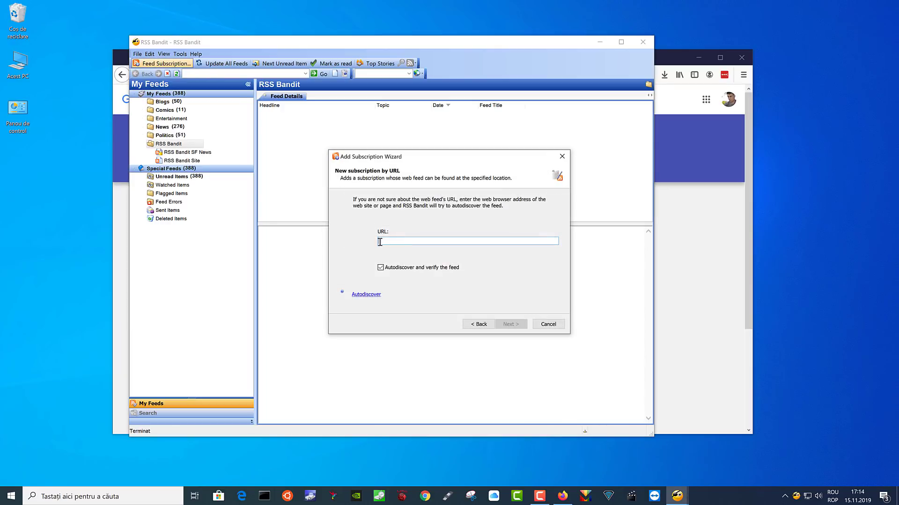
{"action": "right_click", "coordinate": [392, 242]}
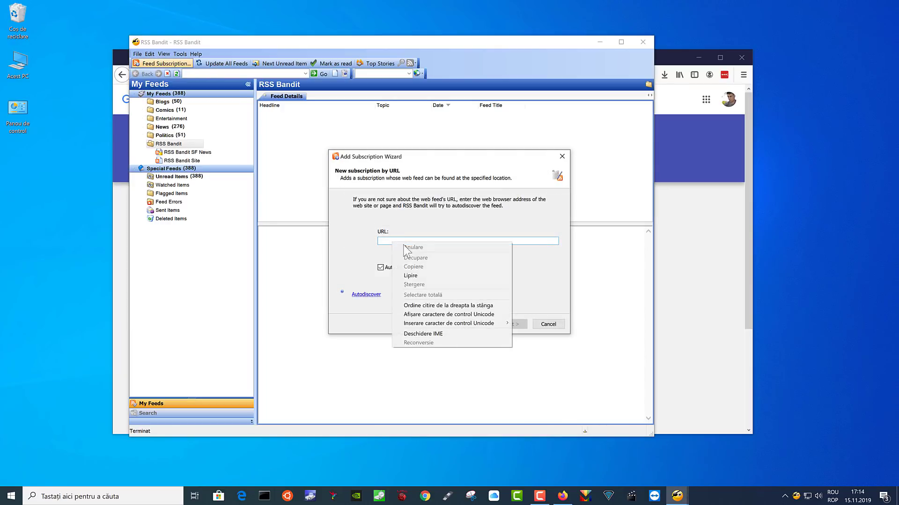
{"action": "left_click", "coordinate": [421, 277]}
Step: Add the klaus iohannis subscription to the RSS Bandit category, keeping the detected title, empty credentials and default item settings
{"action": "left_click", "coordinate": [511, 324]}
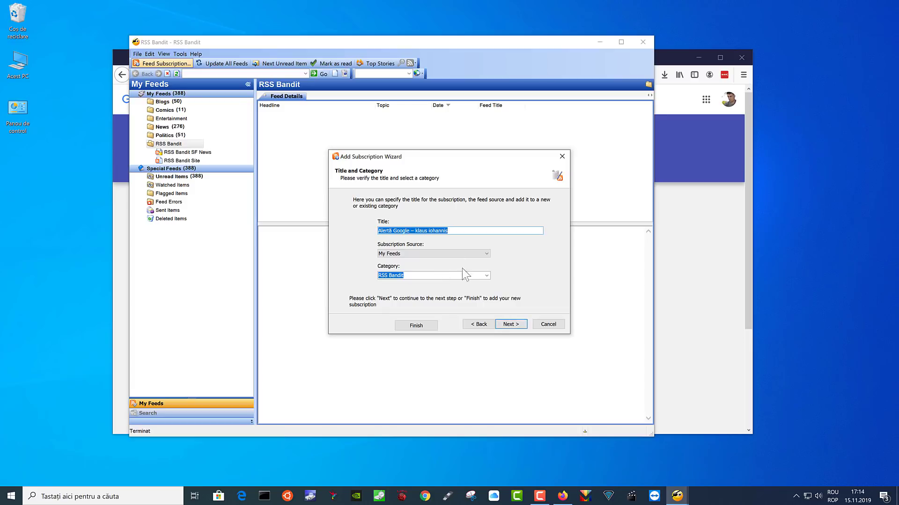
{"action": "left_click", "coordinate": [510, 325]}
{"action": "left_click", "coordinate": [510, 325]}
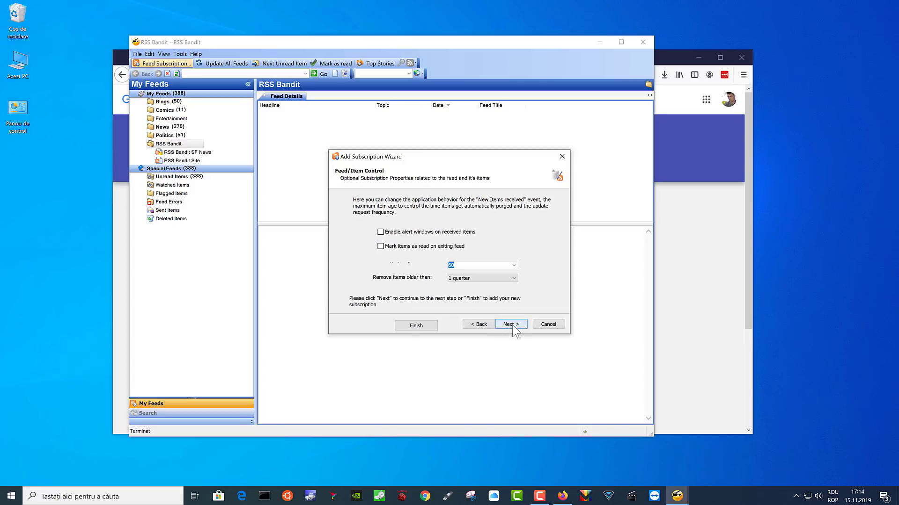
{"action": "left_click", "coordinate": [514, 328]}
{"action": "left_click", "coordinate": [511, 325]}
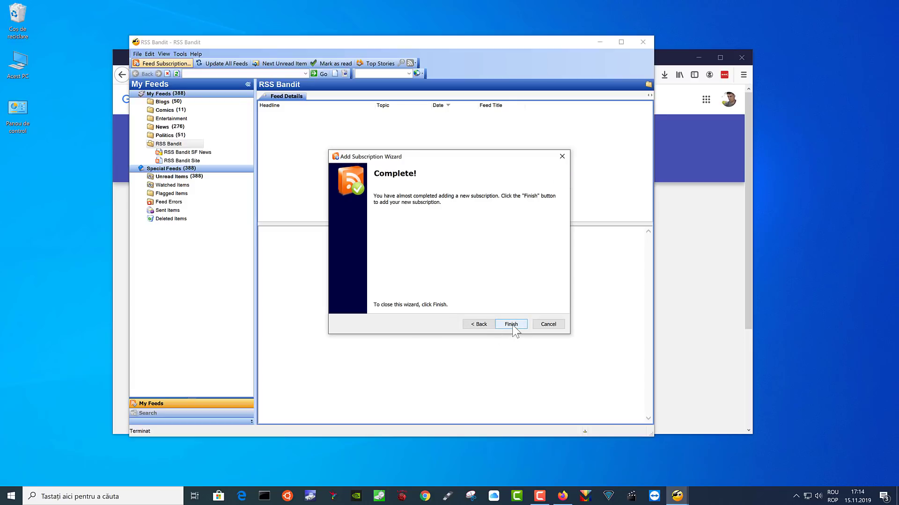
{"action": "left_click", "coordinate": [511, 325]}
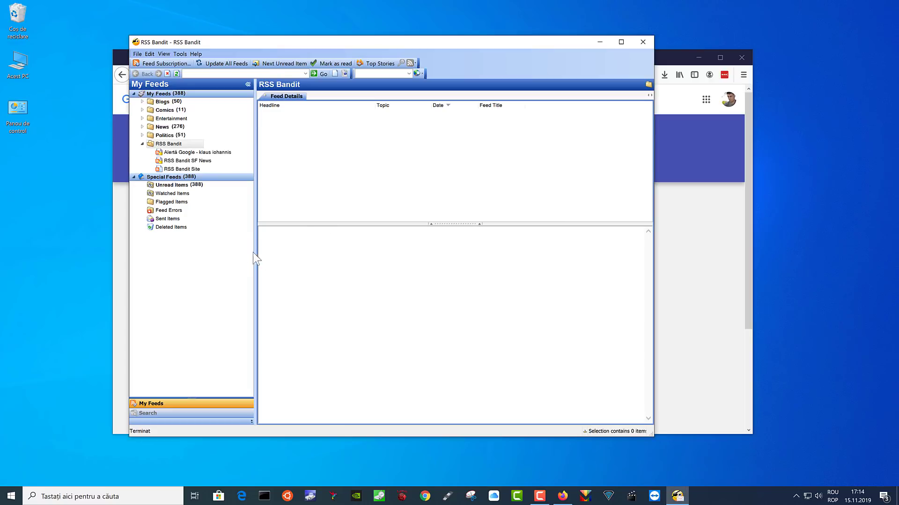
Step: Update all feeds with the klaus iohannis feed open, and move the RSS Bandit window lower on the desktop
{"action": "left_click", "coordinate": [183, 154]}
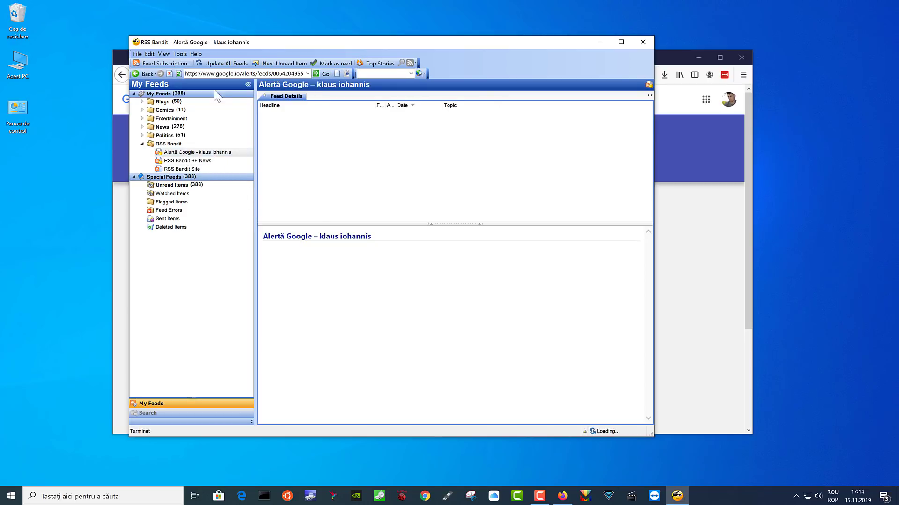
{"action": "left_click", "coordinate": [224, 63]}
{"action": "left_click_drag", "start_coordinate": [341, 39], "coordinate": [336, 153]}
Step: Switch to Firefox and edit the iliescu alert to be delivered through Feed RSS, updating the alert
{"action": "left_click", "coordinate": [387, 82]}
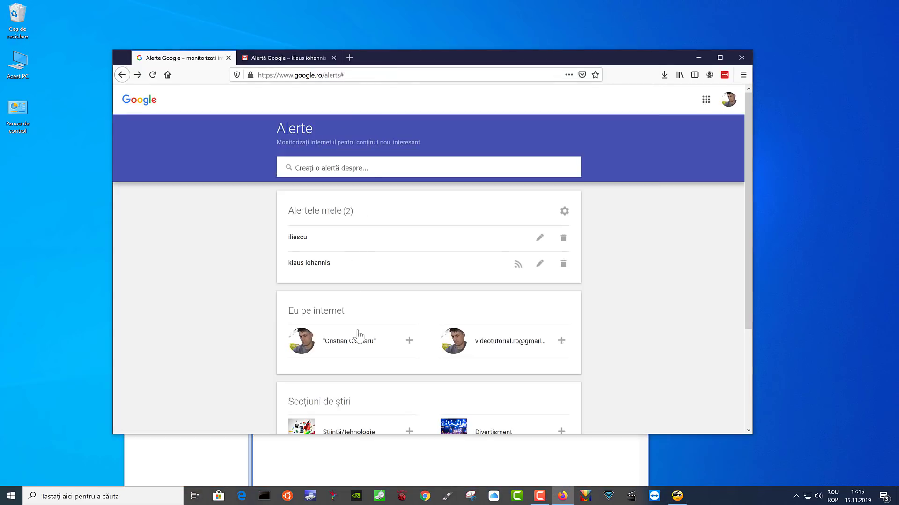
{"action": "scroll", "coordinate": [434, 167], "scroll_direction": "down", "scroll_amount": 2}
{"action": "scroll", "coordinate": [487, 192], "scroll_direction": "up", "scroll_amount": 1}
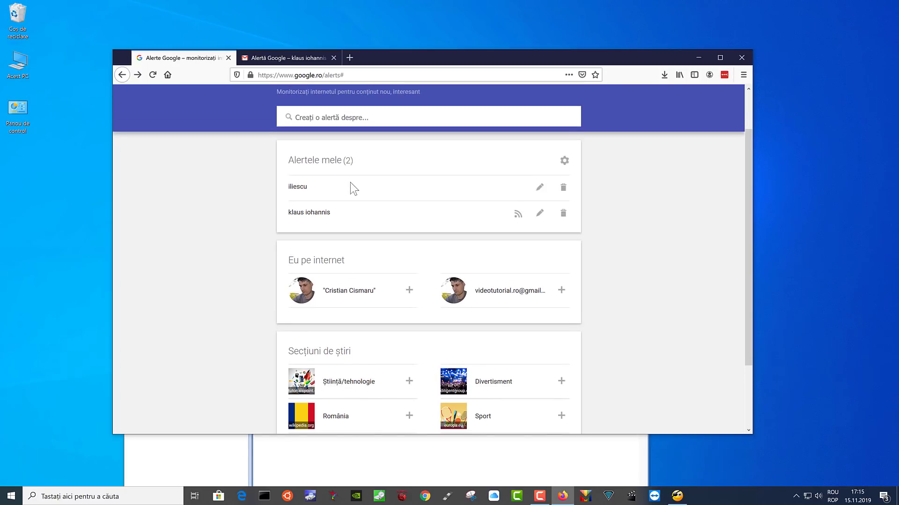
{"action": "left_click", "coordinate": [539, 188]}
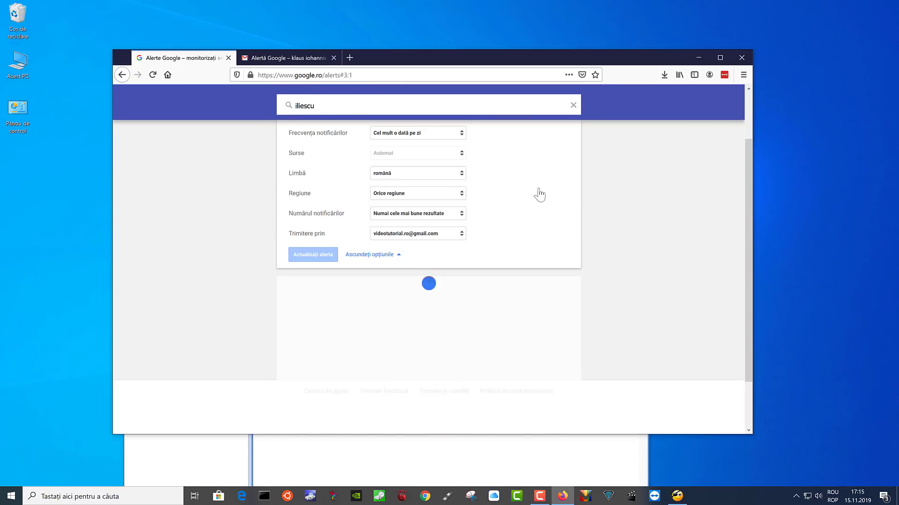
{"action": "left_click", "coordinate": [442, 235]}
{"action": "left_click", "coordinate": [407, 248]}
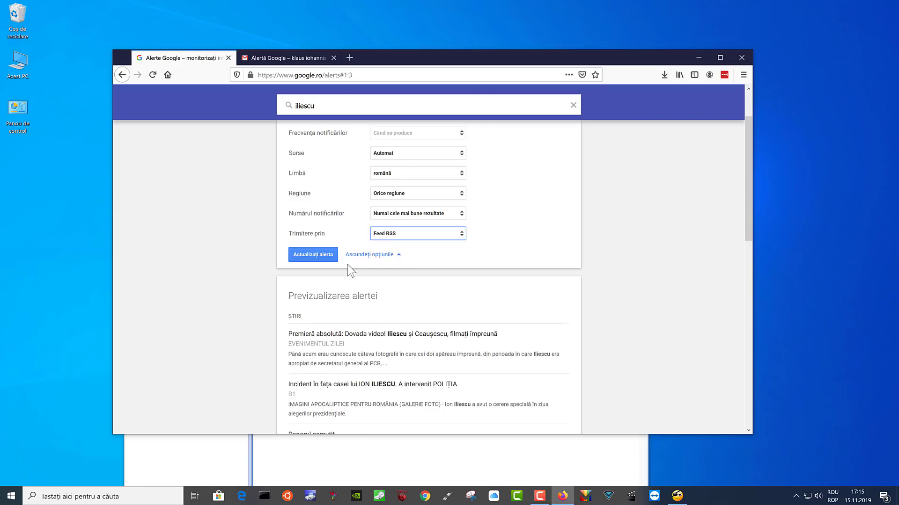
{"action": "left_click", "coordinate": [322, 255]}
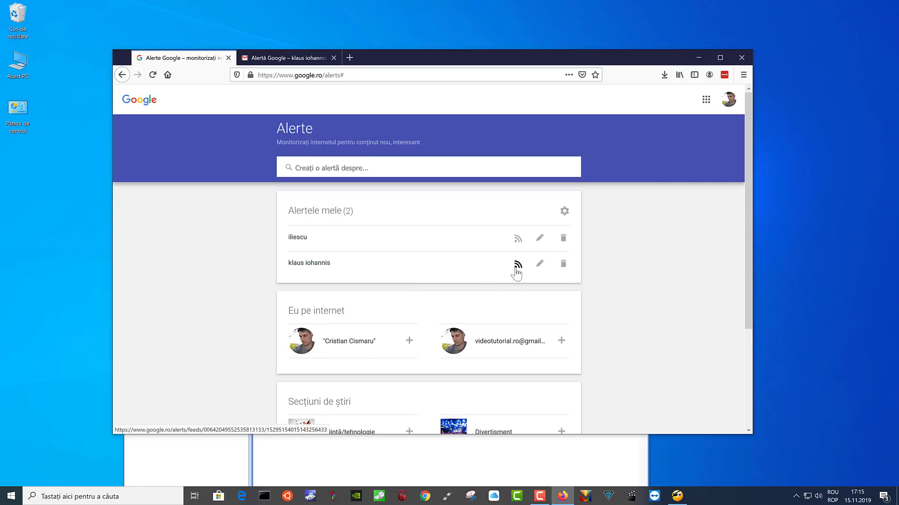
Step: Copy the link location of the iliescu alert's RSS feed and enter it as a new subscription's URL in RSS Bandit
{"action": "right_click", "coordinate": [517, 239]}
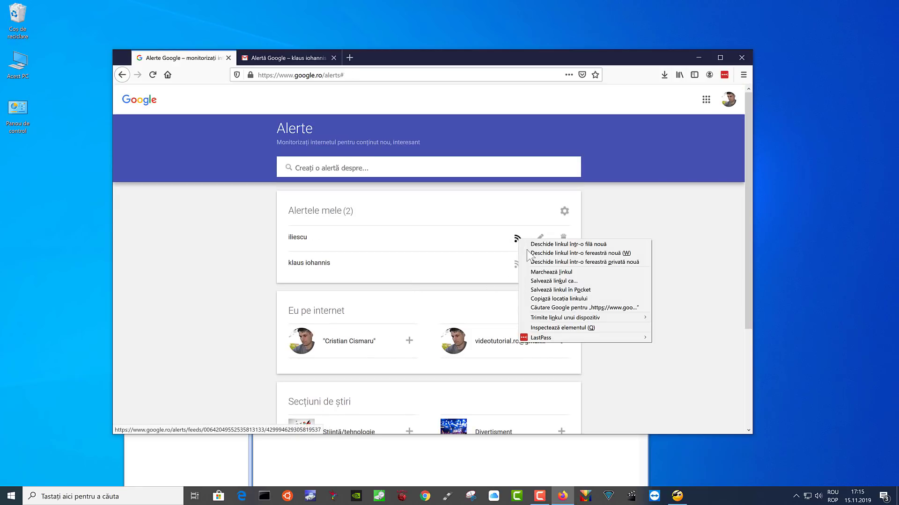
{"action": "left_click", "coordinate": [555, 299]}
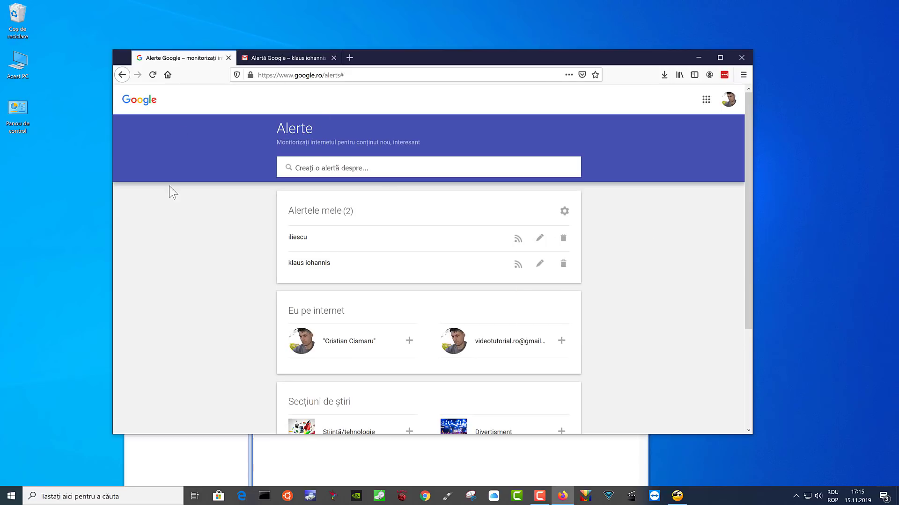
{"action": "left_click", "coordinate": [221, 471]}
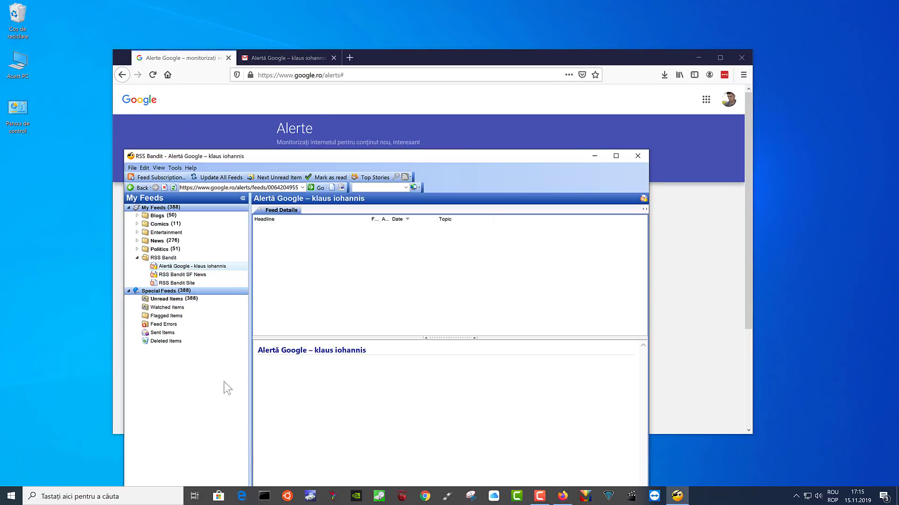
{"action": "left_click", "coordinate": [159, 177]}
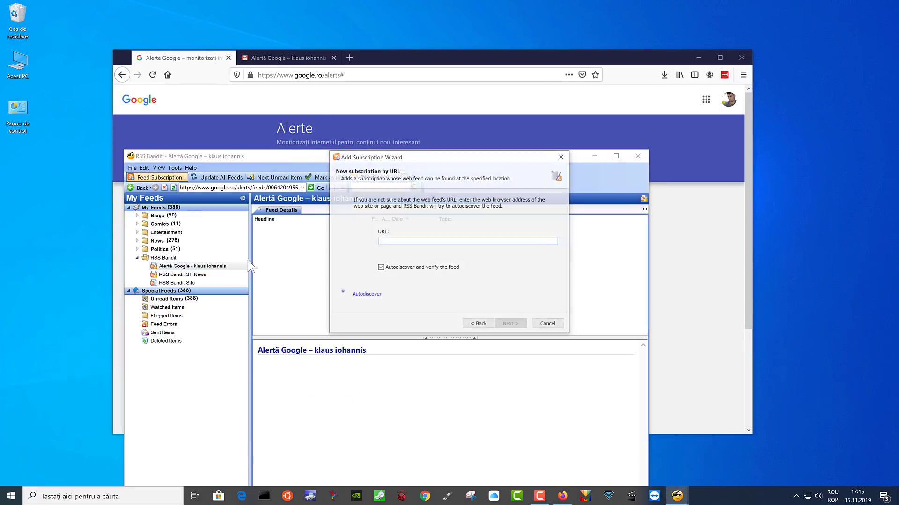
{"action": "right_click", "coordinate": [402, 243]}
{"action": "left_click", "coordinate": [428, 274]}
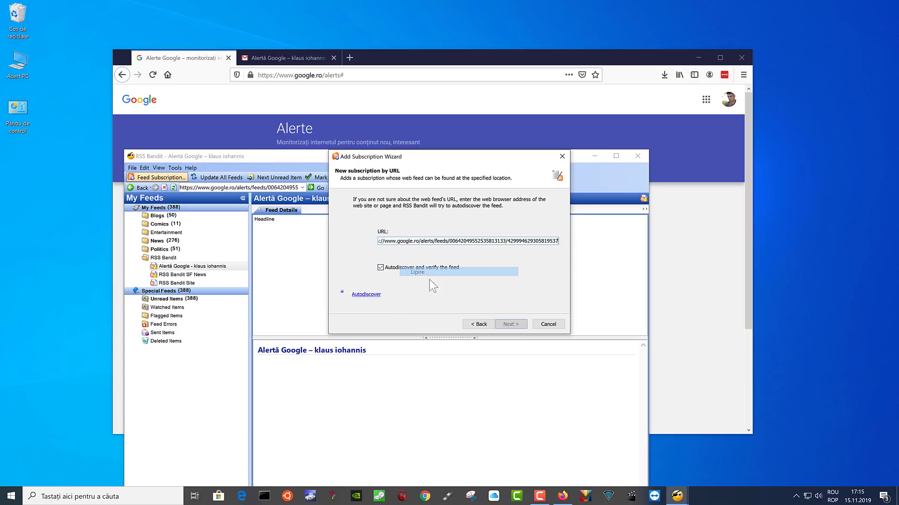
Step: Add the iliescu subscription, keeping the detected title and the wizard's default category, credentials and item settings
{"action": "left_click", "coordinate": [511, 325]}
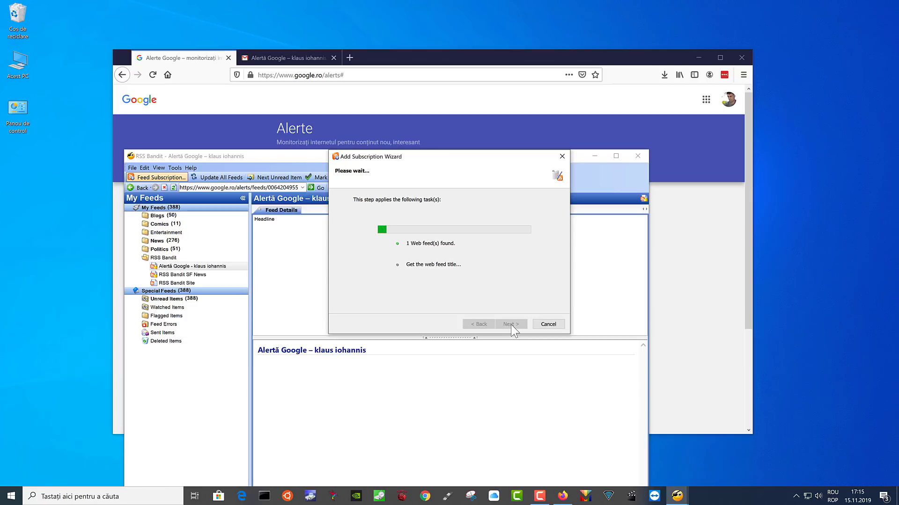
{"action": "left_click", "coordinate": [510, 325]}
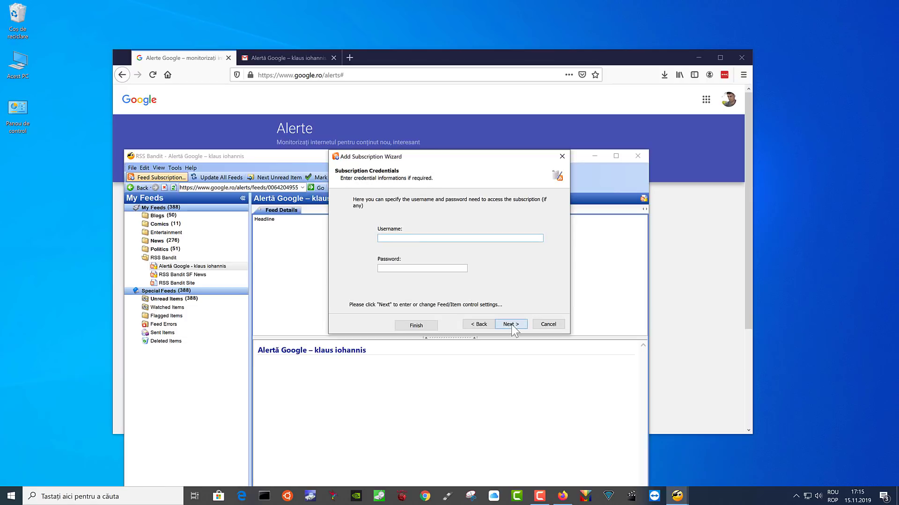
{"action": "left_click", "coordinate": [511, 324]}
{"action": "left_click", "coordinate": [510, 324]}
{"action": "left_click", "coordinate": [510, 325]}
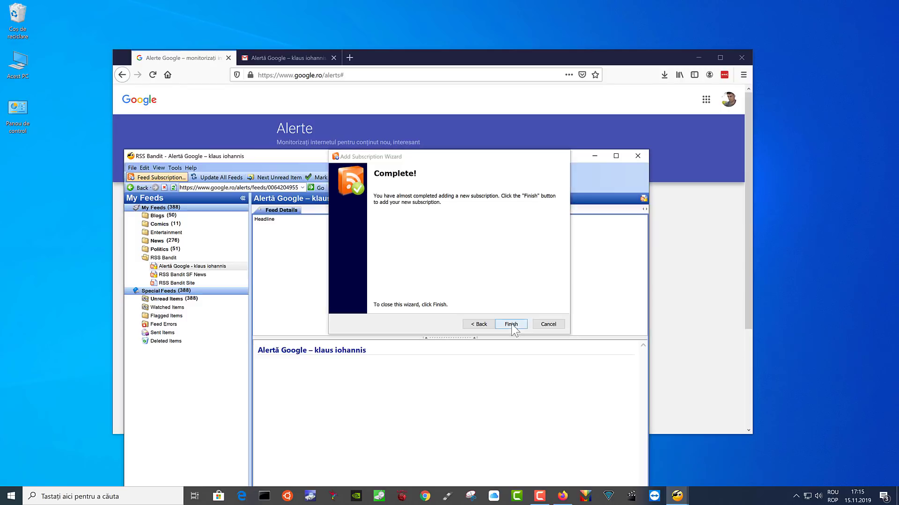
{"action": "left_click", "coordinate": [511, 324]}
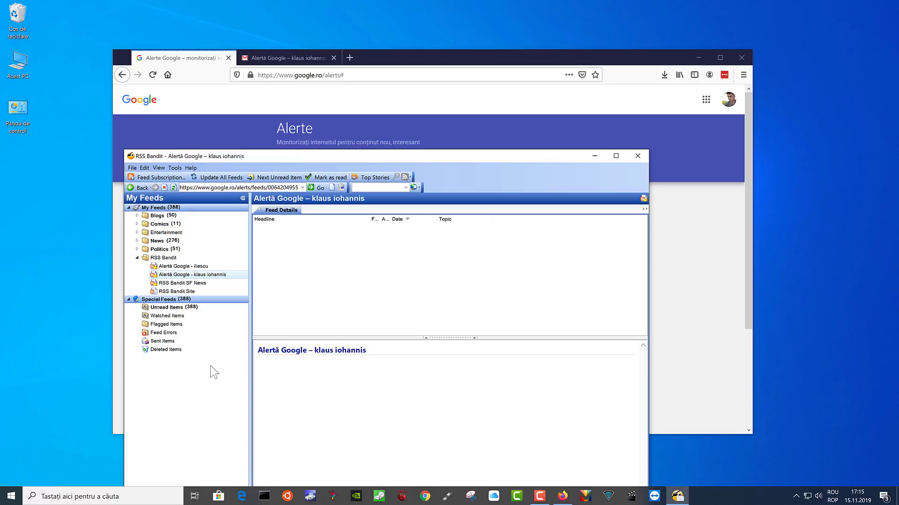
Step: View the iliescu and klaus iohannis feeds, and return to the alerts list in Firefox
{"action": "left_click", "coordinate": [193, 267]}
{"action": "left_click", "coordinate": [196, 275]}
{"action": "left_click", "coordinate": [395, 62]}
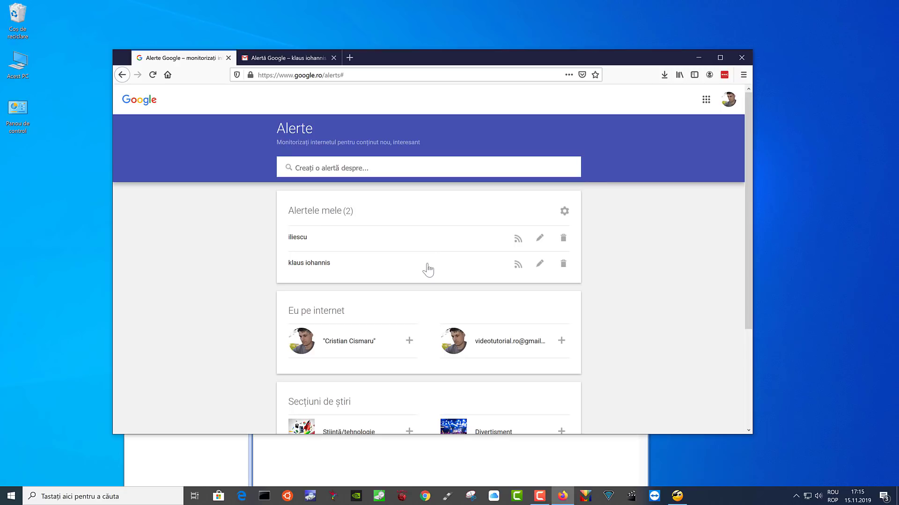
Step: Create a new Google alert for the topic Guvern
{"action": "left_click", "coordinate": [351, 169]}
{"action": "type", "text": "Gu"}
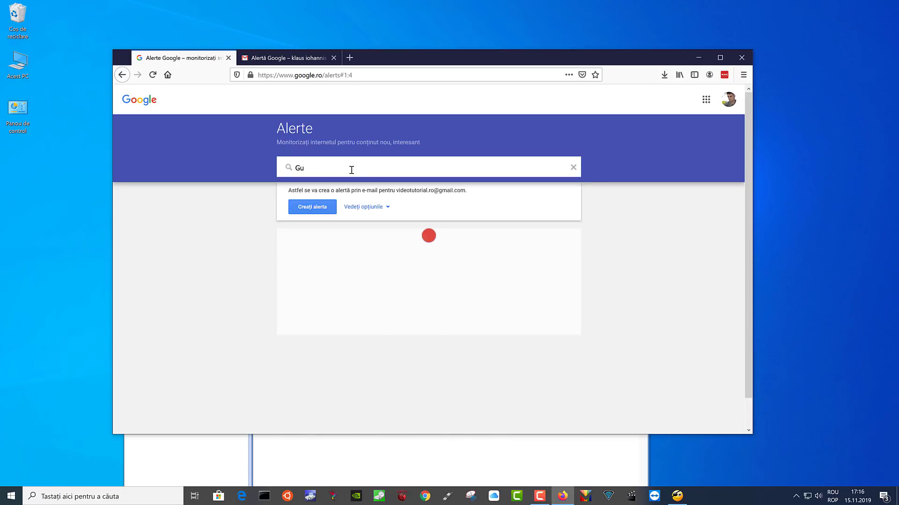
{"action": "type", "text": "vern"}
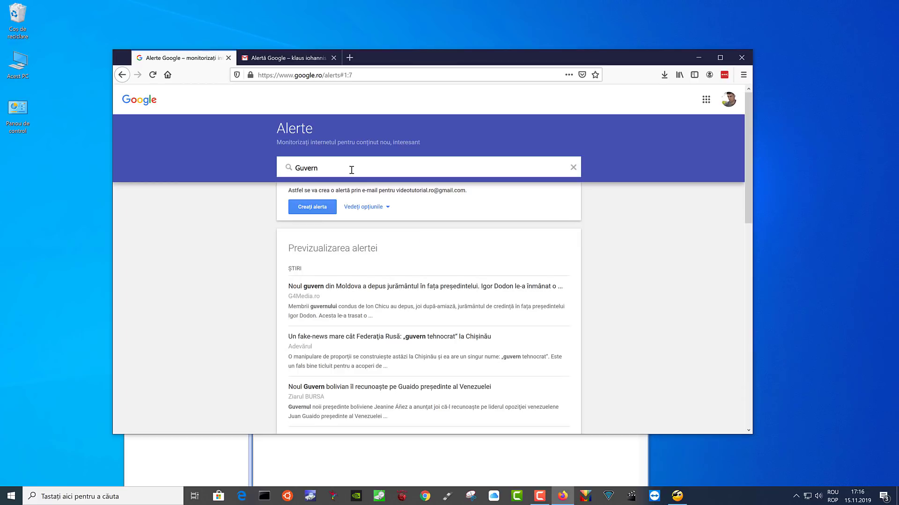
{"action": "left_click", "coordinate": [317, 206]}
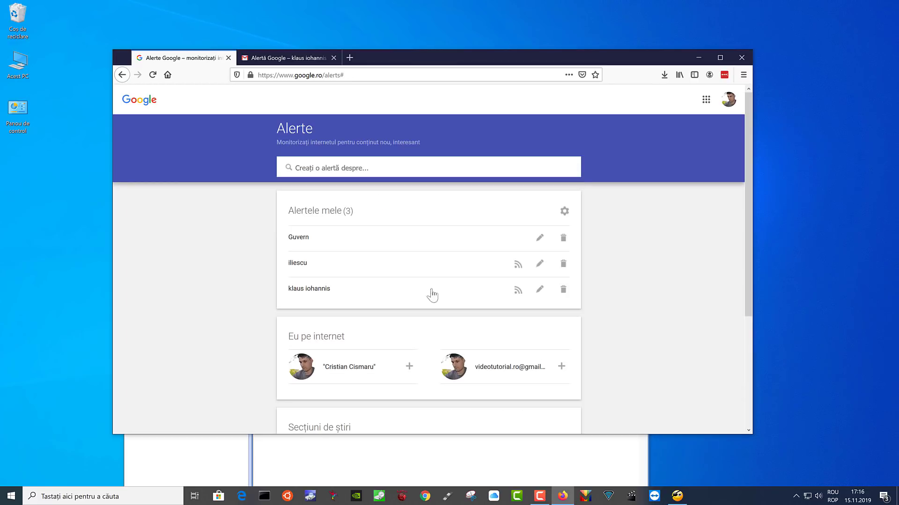
Step: Edit the Guvern alert to be delivered through Feed RSS and update the alert
{"action": "left_click", "coordinate": [540, 239]}
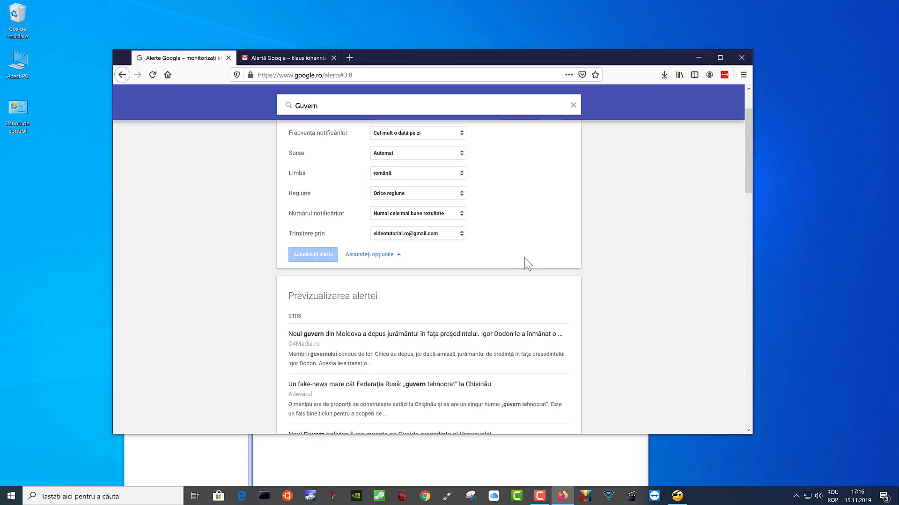
{"action": "left_click", "coordinate": [421, 233]}
{"action": "left_click", "coordinate": [413, 254]}
{"action": "left_click", "coordinate": [322, 257]}
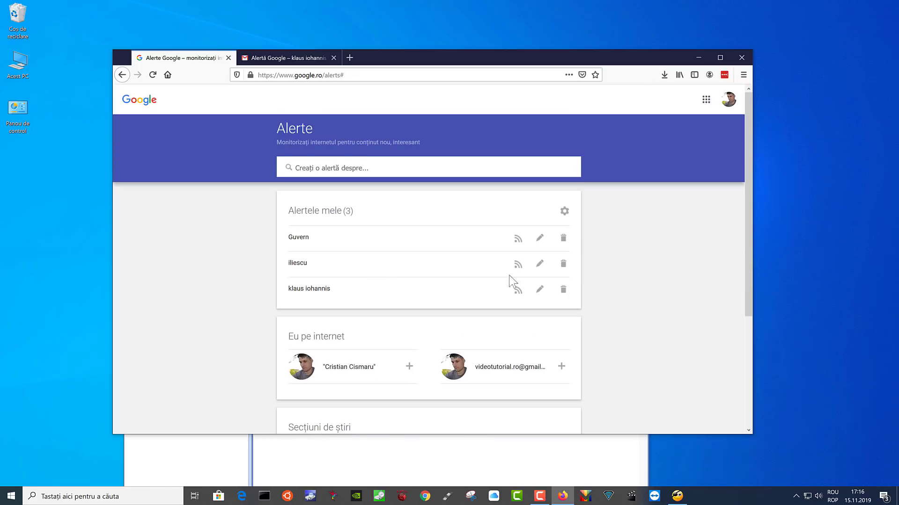
Step: Copy the link location of the Guvern alert's RSS feed and enter it as a new subscription's URL in RSS Bandit
{"action": "right_click", "coordinate": [518, 242]}
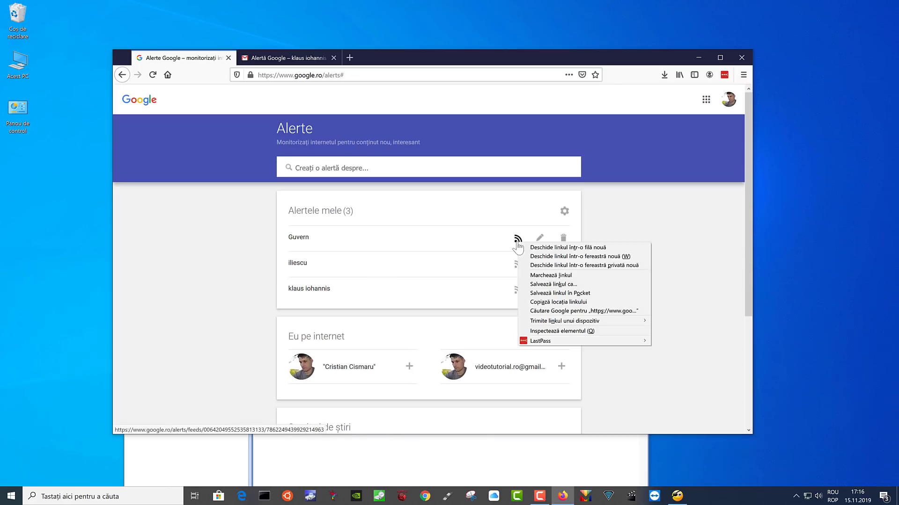
{"action": "left_click", "coordinate": [545, 303]}
{"action": "left_click", "coordinate": [156, 461]}
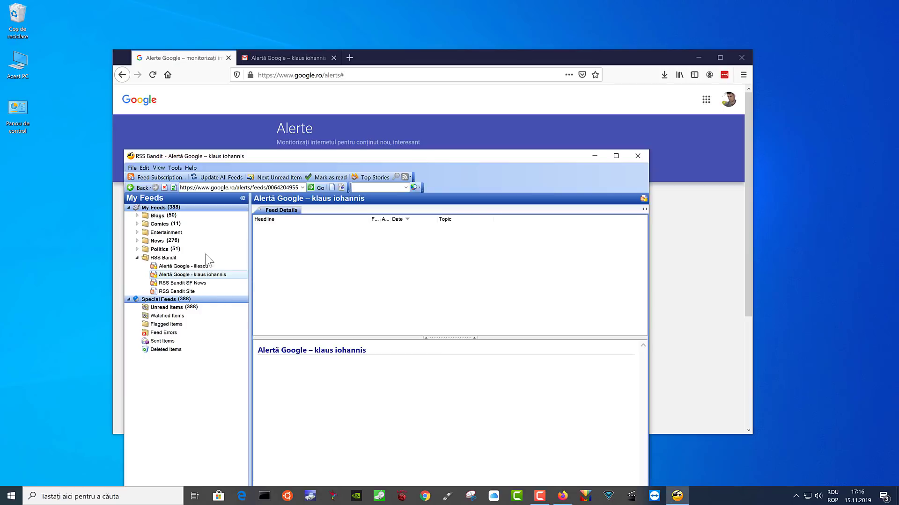
{"action": "left_click", "coordinate": [143, 178]}
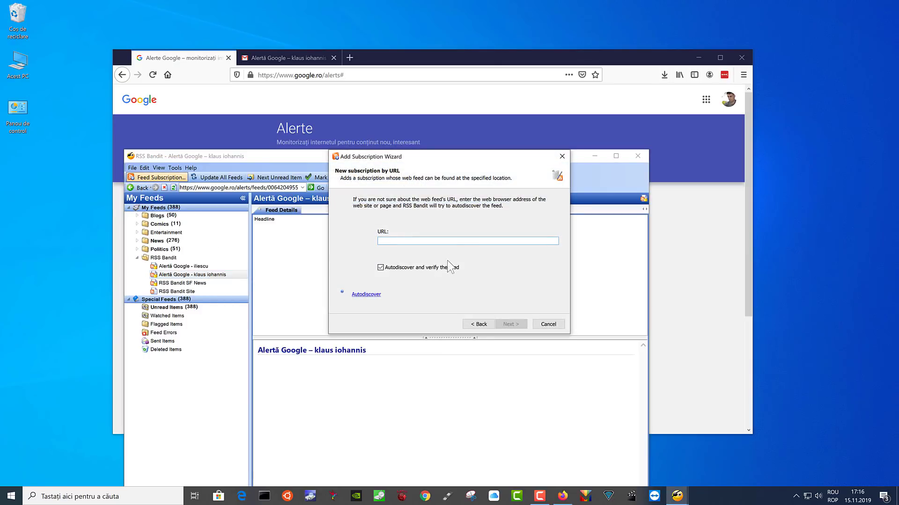
{"action": "right_click", "coordinate": [455, 241]}
{"action": "left_click", "coordinate": [480, 280]}
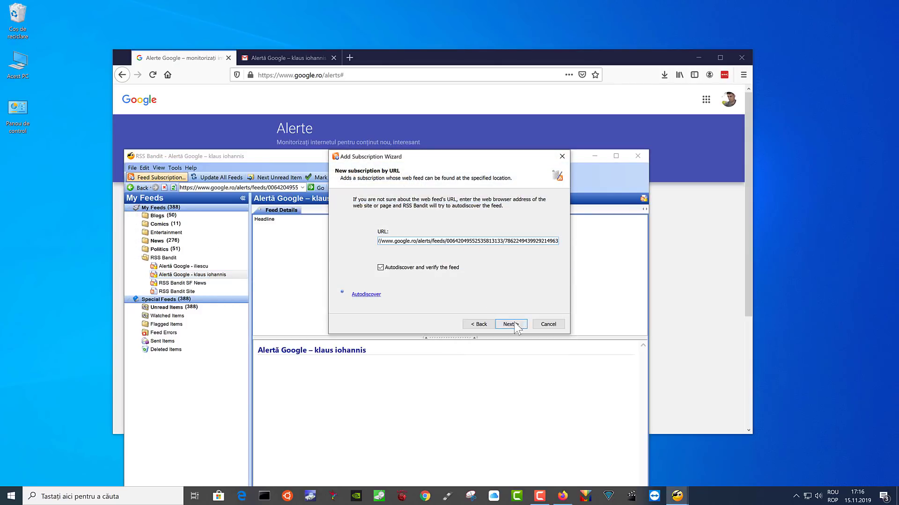
Step: Verify the Guvern feed's URL and finish adding its subscription with the default category, credentials and item control settings
{"action": "left_click", "coordinate": [515, 324]}
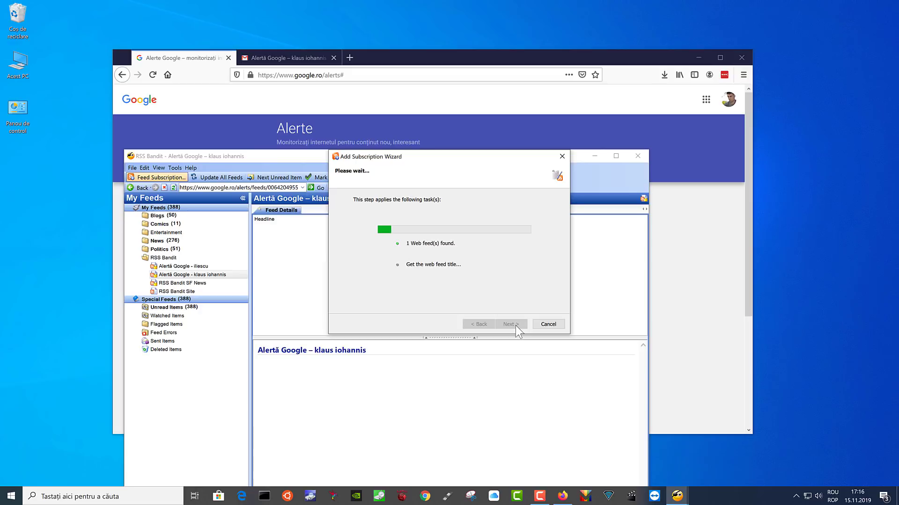
{"action": "left_click", "coordinate": [515, 325]}
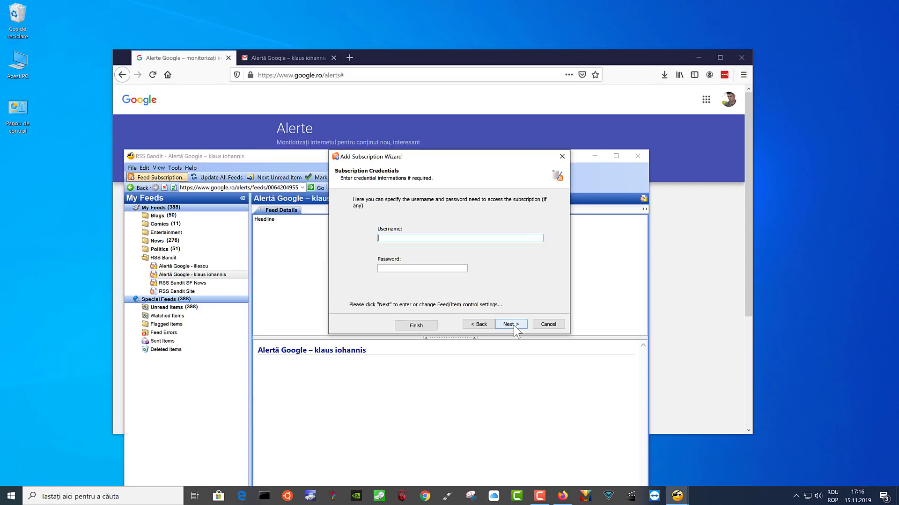
{"action": "left_click", "coordinate": [516, 324]}
{"action": "left_click", "coordinate": [513, 325]}
{"action": "left_click", "coordinate": [514, 325]}
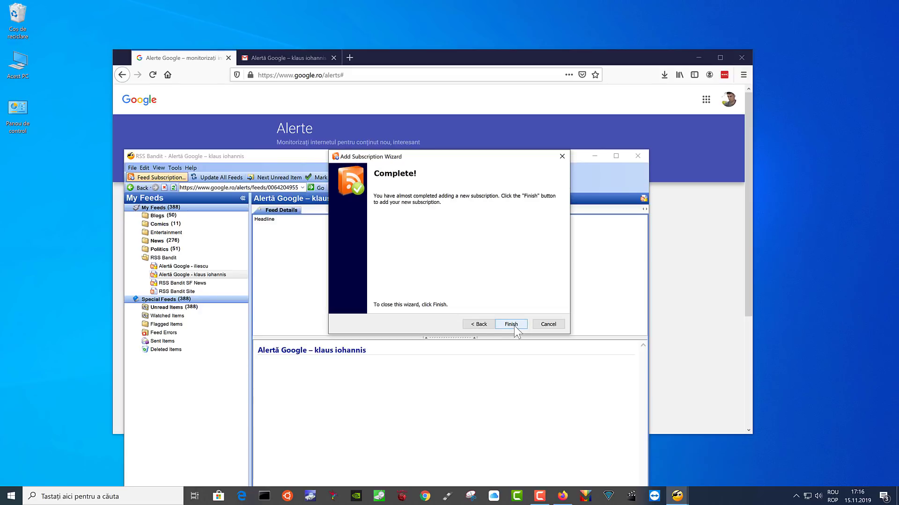
{"action": "left_click", "coordinate": [513, 324]}
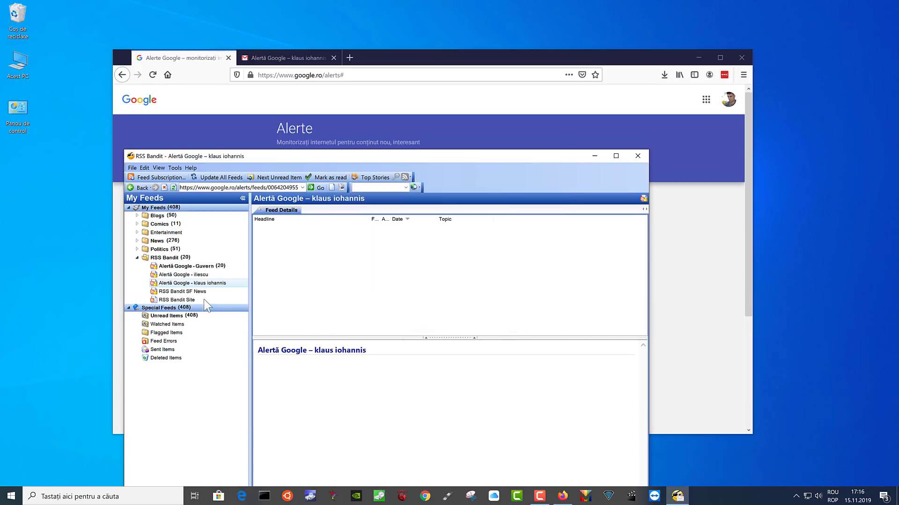
Step: View the headlines of the Guvern alert feed in RSS Bandit and move the reader window higher on the desktop
{"action": "left_click", "coordinate": [193, 265]}
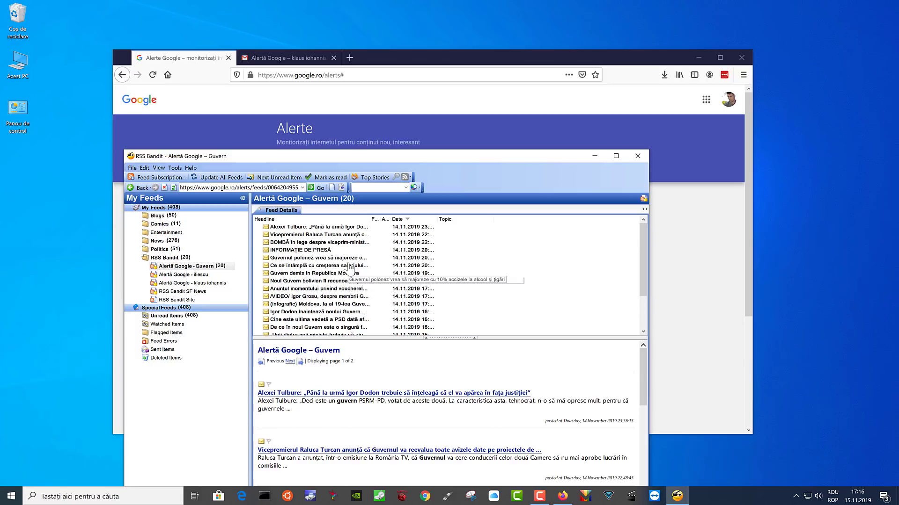
{"action": "scroll", "coordinate": [350, 271], "scroll_direction": "down", "scroll_amount": 2}
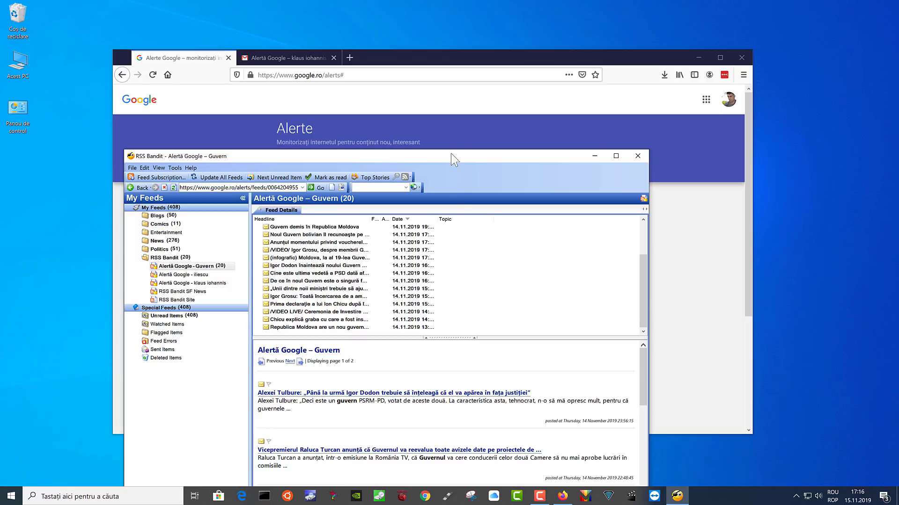
{"action": "left_click_drag", "start_coordinate": [448, 155], "coordinate": [438, 119]}
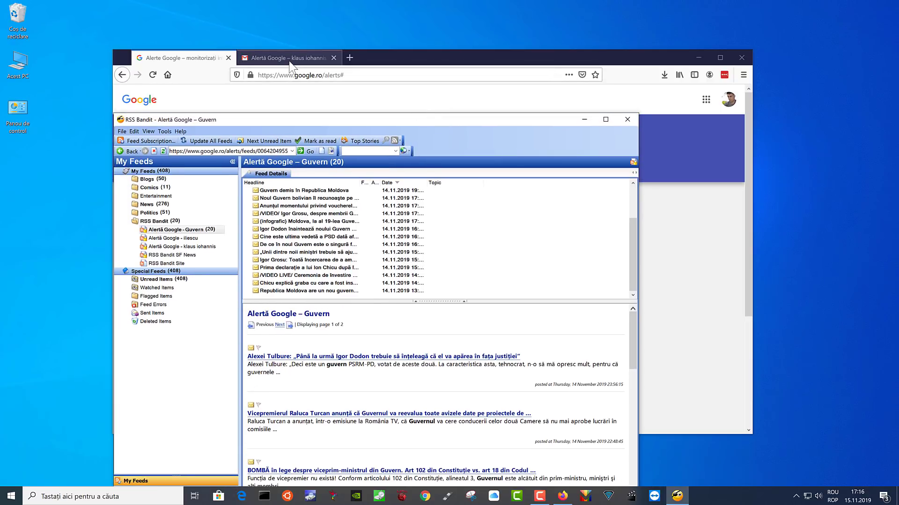
{"action": "left_click_drag", "start_coordinate": [439, 123], "coordinate": [441, 96]}
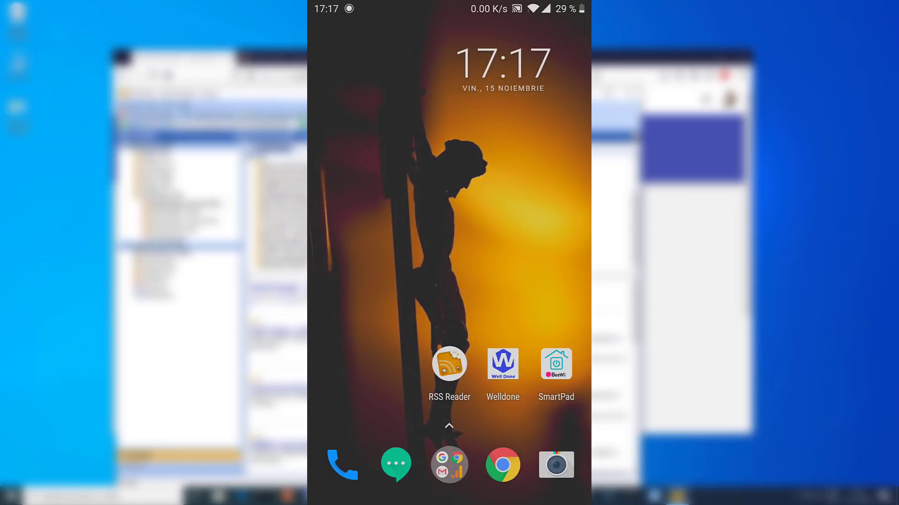
Step: Switch to Chrome on the phone and copy the link address of the oneplus 7t alert's RSS feed from Google Alerts
{"action": "left_click", "coordinate": [502, 465]}
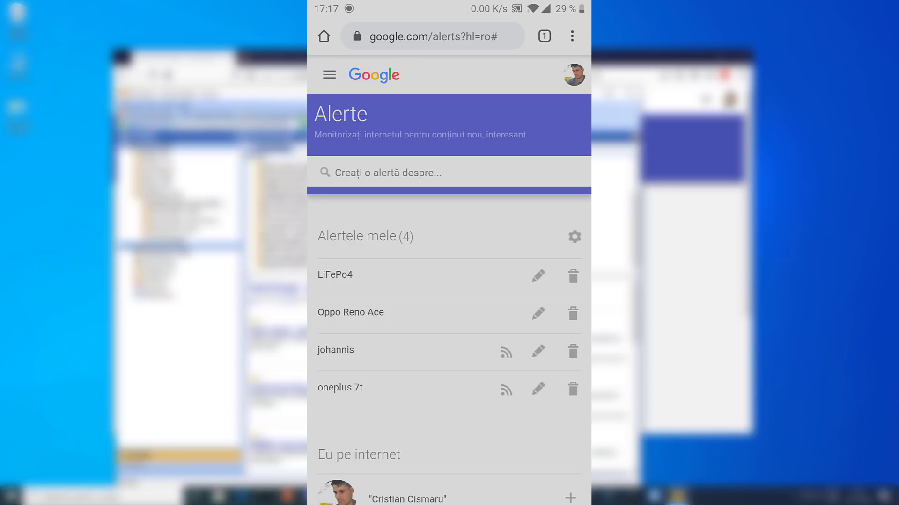
{"action": "left_click", "coordinate": [506, 391]}
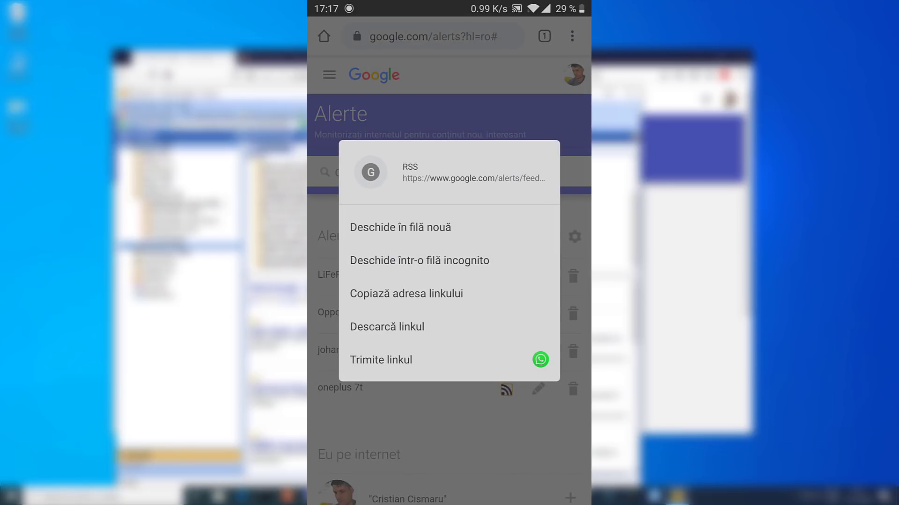
{"action": "left_click", "coordinate": [465, 295]}
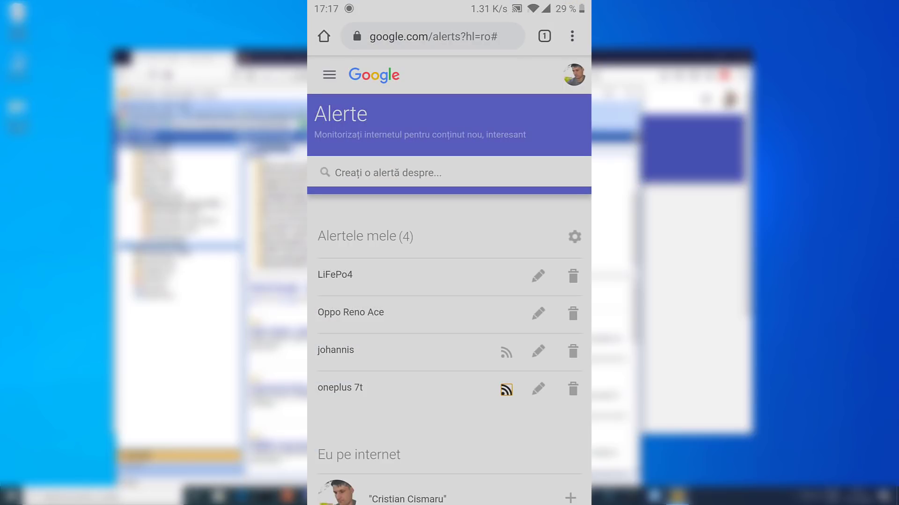
{"action": "key", "text": "Home"}
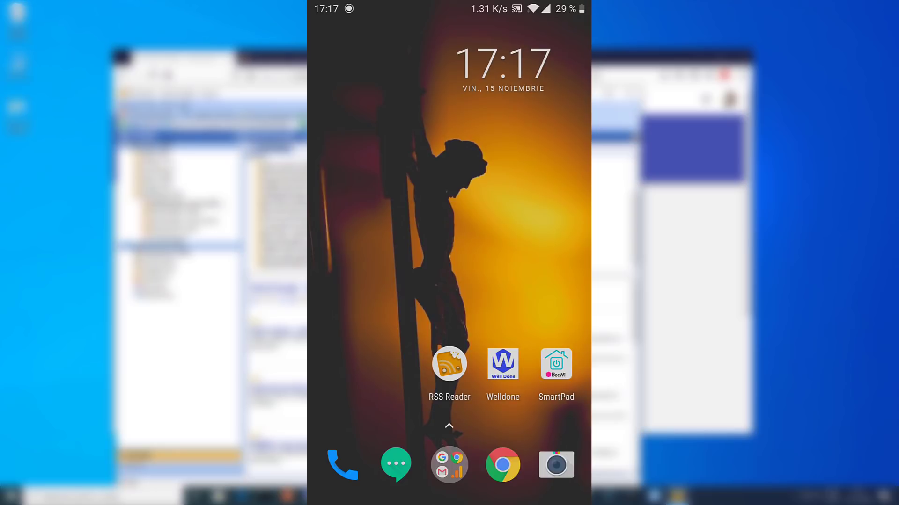
Step: Switch to the RSS Reader app and add a feed in the Uncategorized group using the copied oneplus 7t feed URL
{"action": "left_click", "coordinate": [449, 365]}
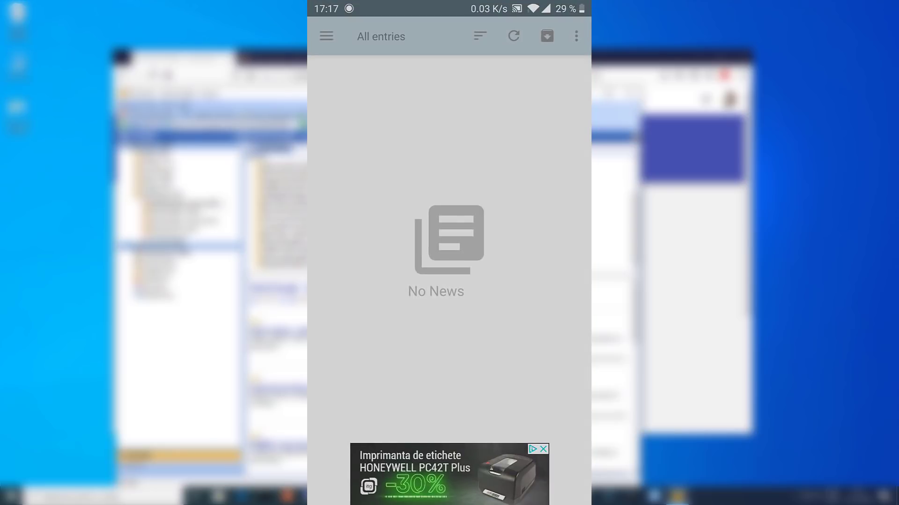
{"action": "left_click", "coordinate": [326, 36]}
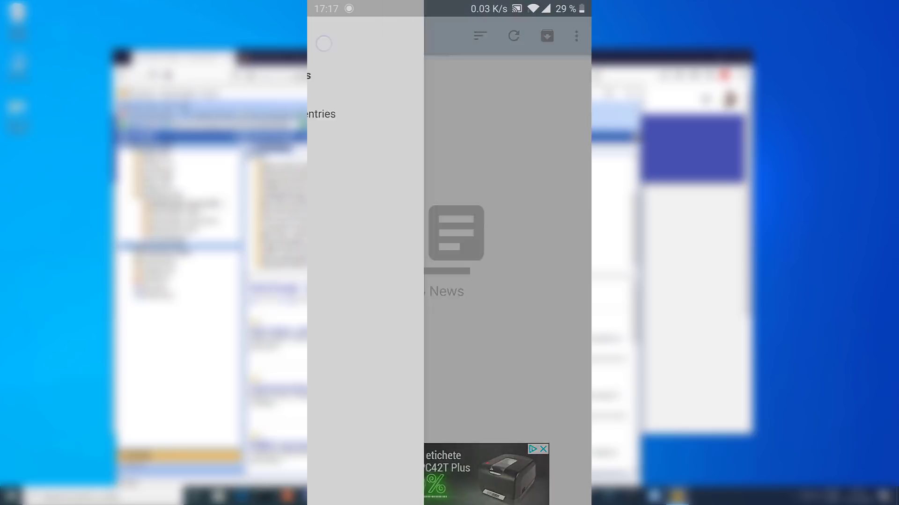
{"action": "left_click", "coordinate": [326, 38]}
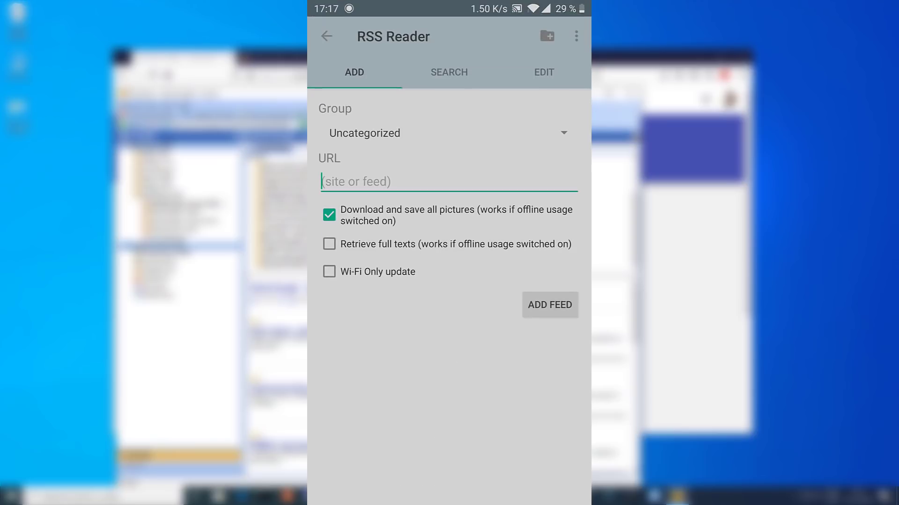
{"action": "left_click", "coordinate": [463, 188]}
{"action": "left_click", "coordinate": [321, 198]}
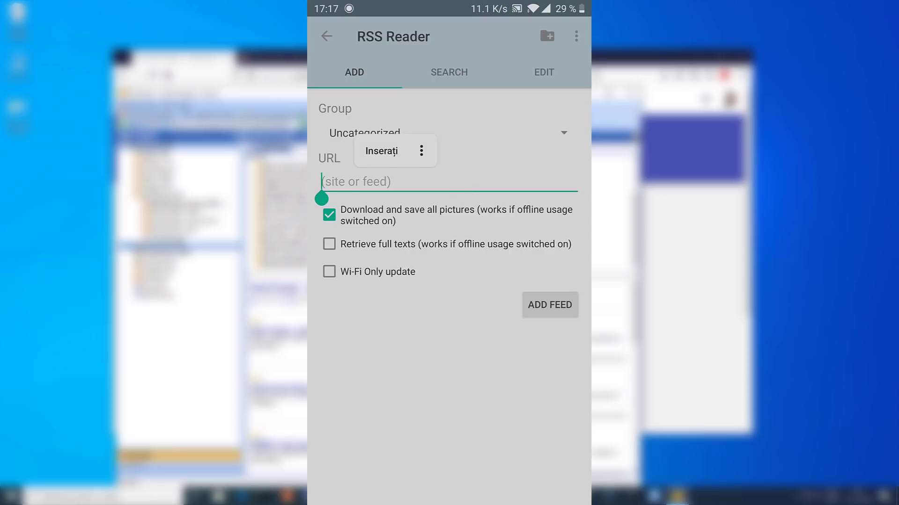
{"action": "left_click", "coordinate": [381, 146]}
{"action": "left_click", "coordinate": [550, 304]}
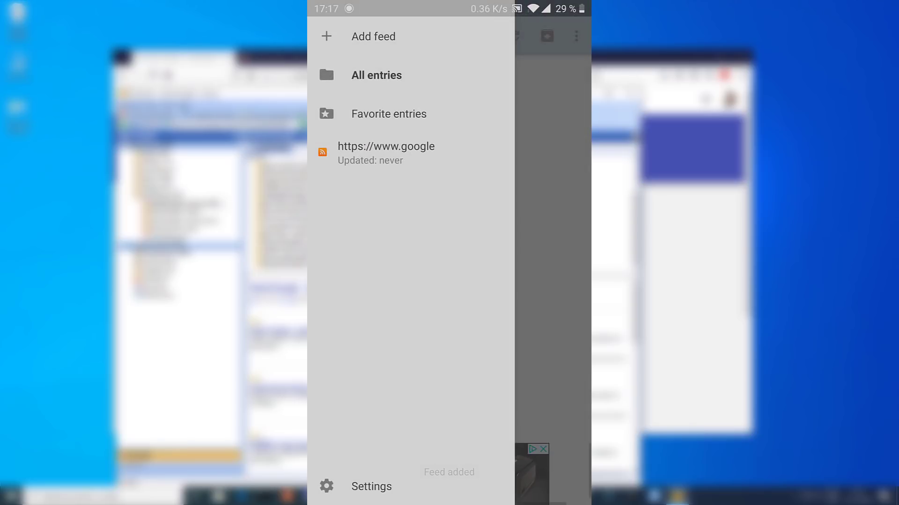
Step: Open the newly added Google feed and refresh it to load its news entries
{"action": "left_click", "coordinate": [387, 152]}
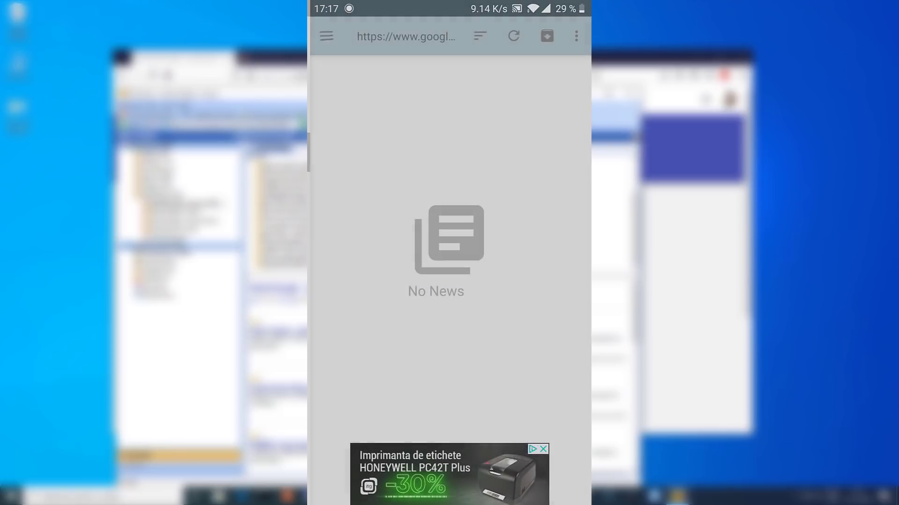
{"action": "left_click", "coordinate": [324, 36]}
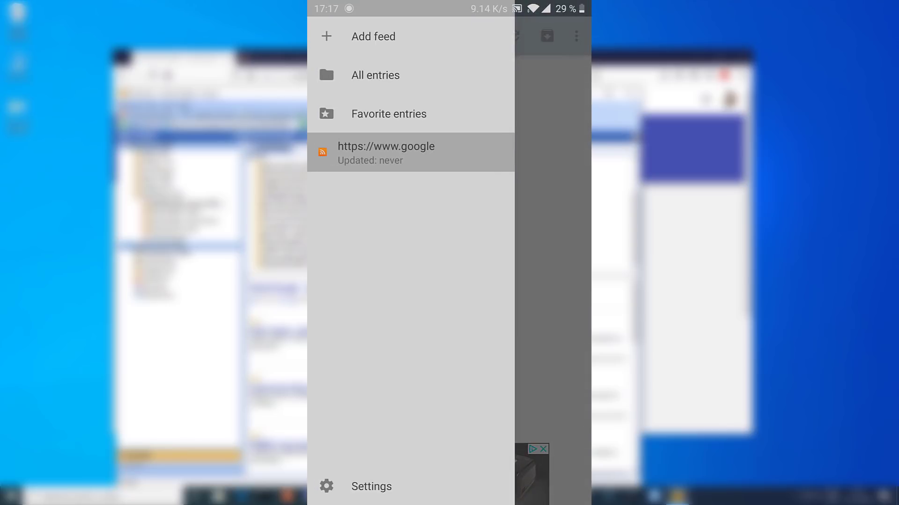
{"action": "key", "text": "Escape"}
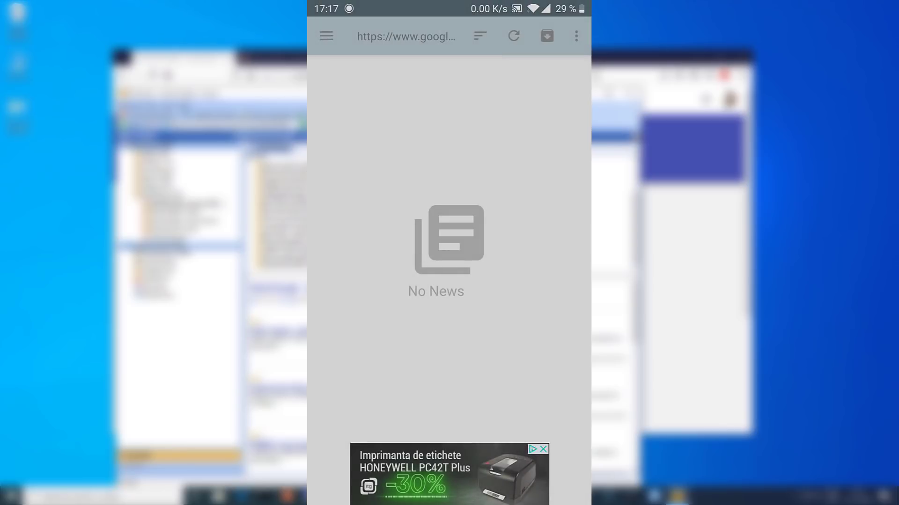
{"action": "left_click", "coordinate": [513, 36]}
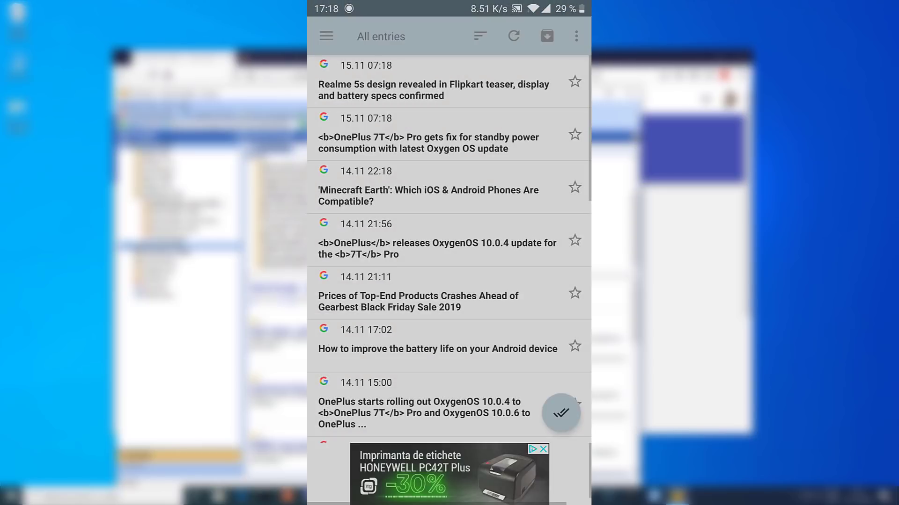
Step: Browse the loaded entries of the oneplus 7t alert and check the feed list in RSS Reader
{"action": "scroll", "coordinate": [449, 248], "scroll_direction": "down", "scroll_amount": 3}
{"action": "scroll", "coordinate": [449, 248], "scroll_direction": "up", "scroll_amount": 3}
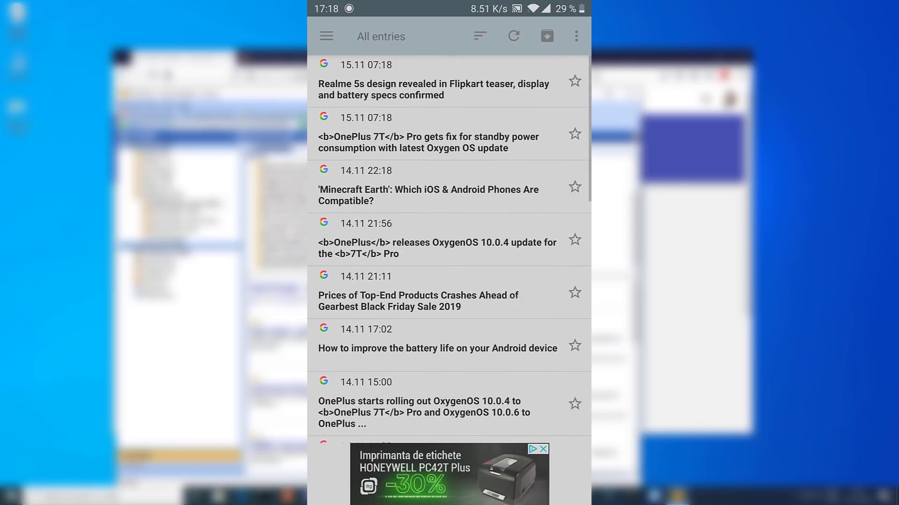
{"action": "left_click", "coordinate": [326, 36]}
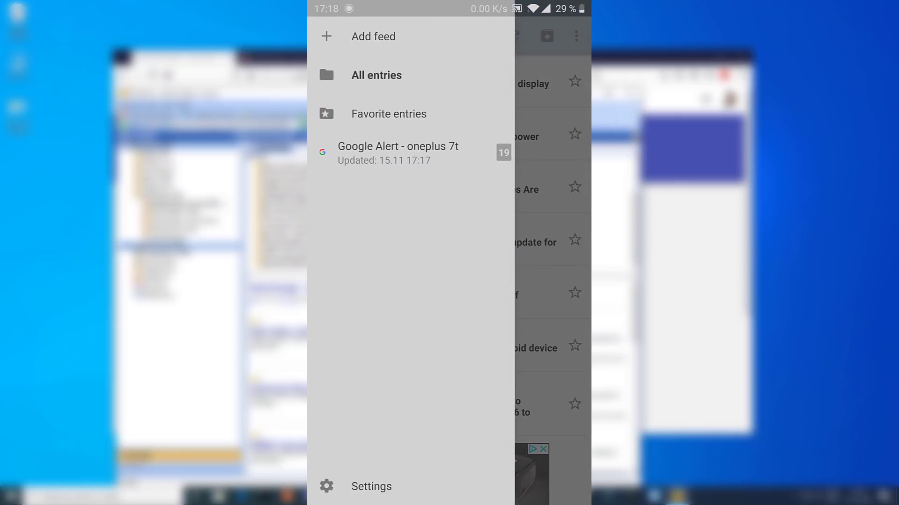
{"action": "key", "text": "Escape"}
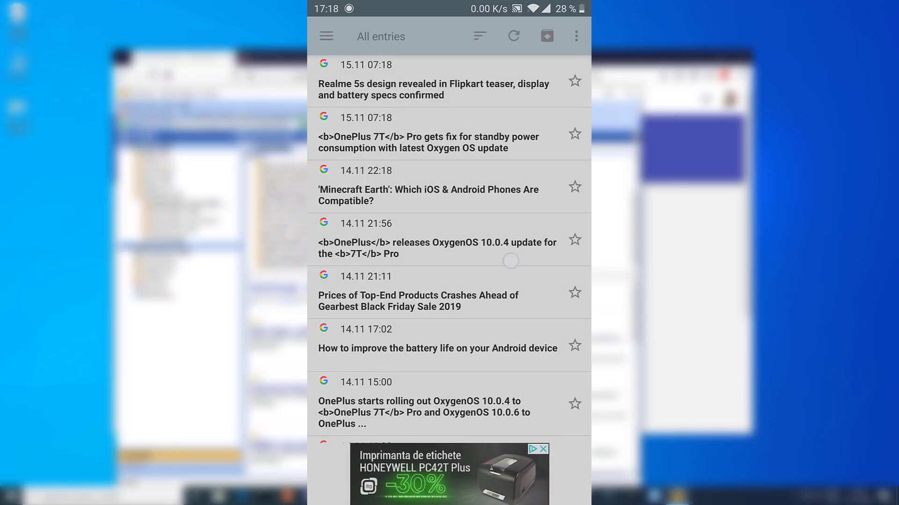
{"action": "scroll", "coordinate": [450, 234], "scroll_direction": "down", "scroll_amount": 3}
{"action": "scroll", "coordinate": [449, 251], "scroll_direction": "down", "scroll_amount": 3}
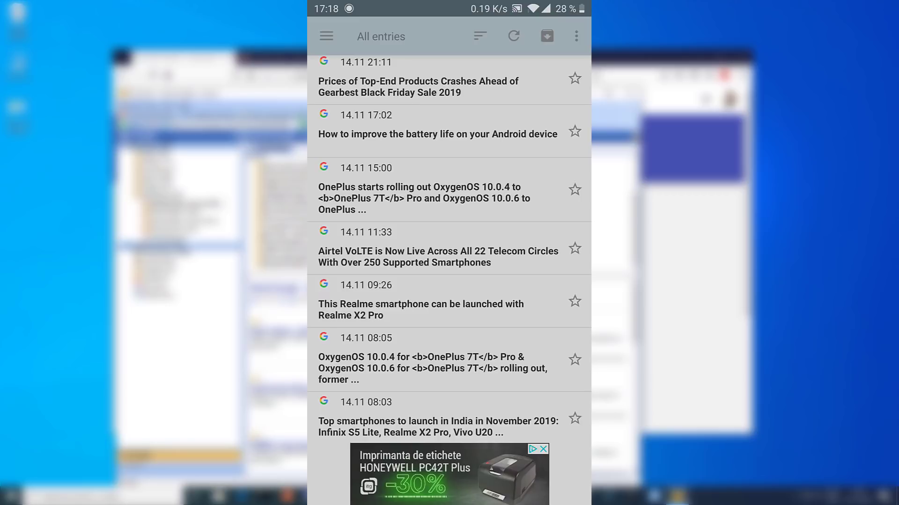
{"action": "scroll", "coordinate": [449, 248], "scroll_direction": "down", "scroll_amount": 1}
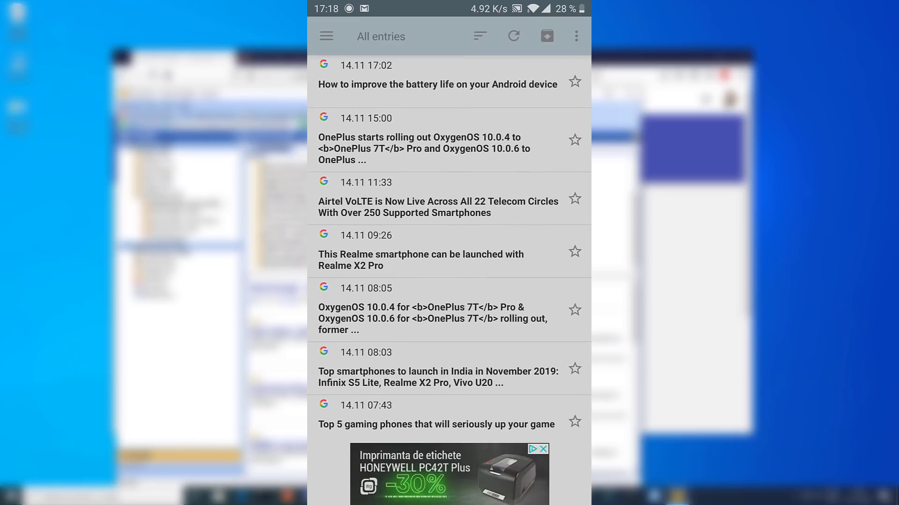